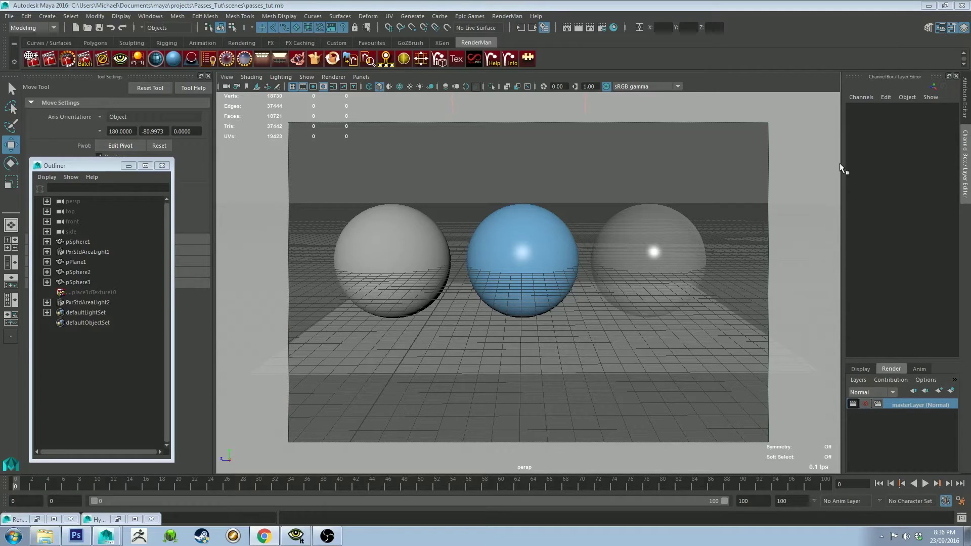
# Hide the viewport grid and select each of the three spheres in turn, ending with nothing selected.
pyautogui.click(293, 86)
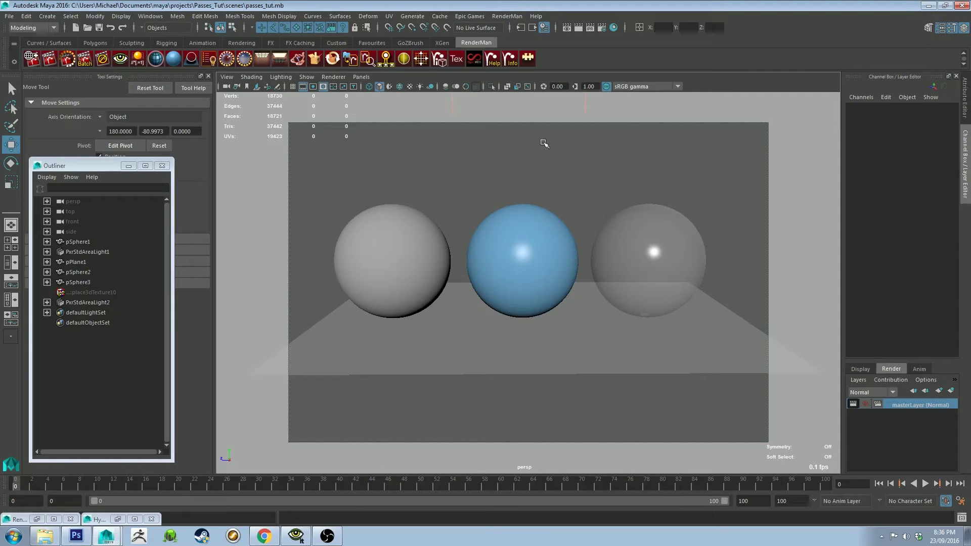
pyautogui.click(393, 240)
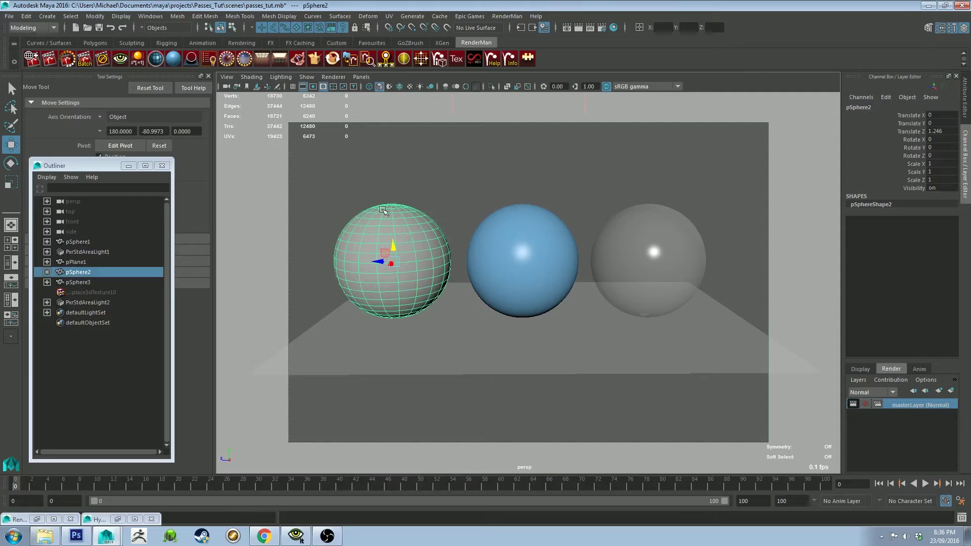
pyautogui.click(547, 250)
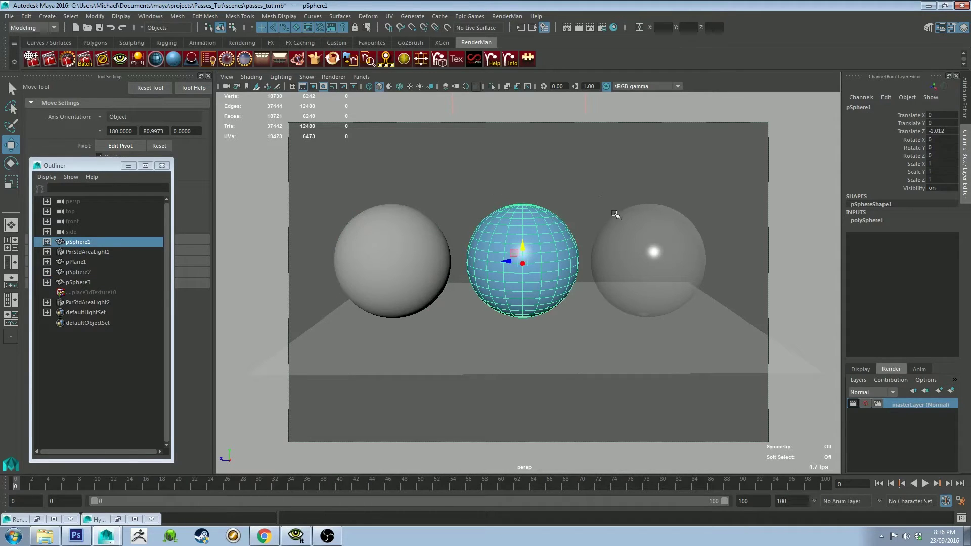
pyautogui.click(645, 228)
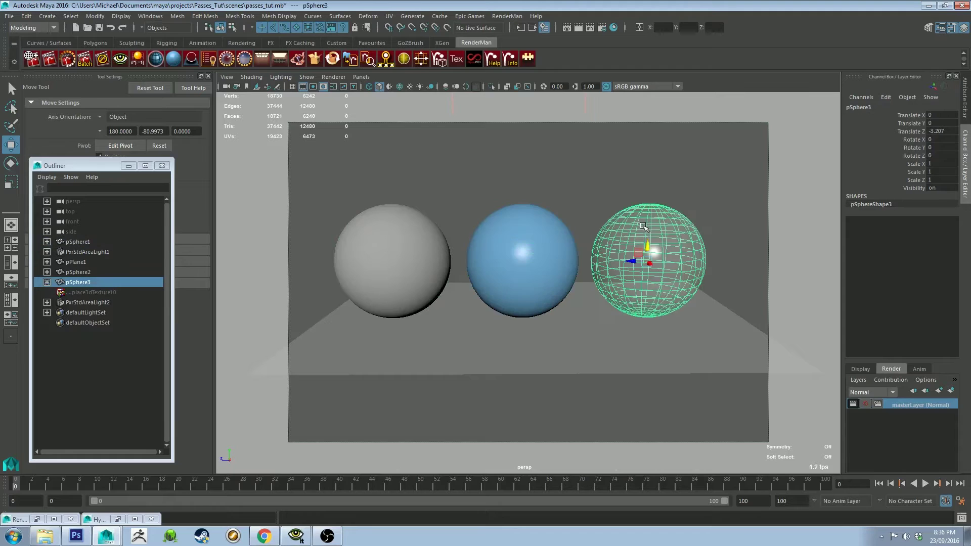
pyautogui.click(534, 161)
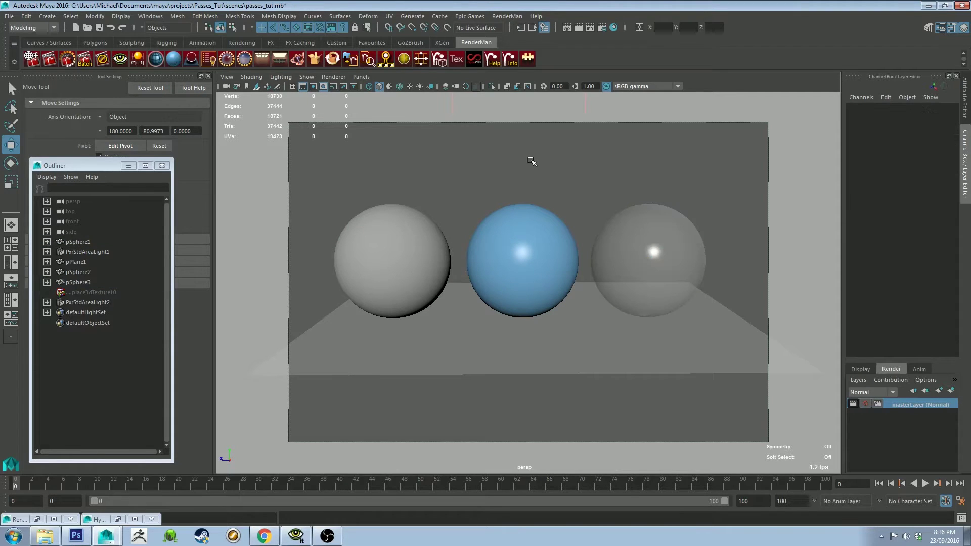
# Review the existing passes_tut render in the RenderMan image viewer and close the viewer.
pyautogui.click(296, 536)
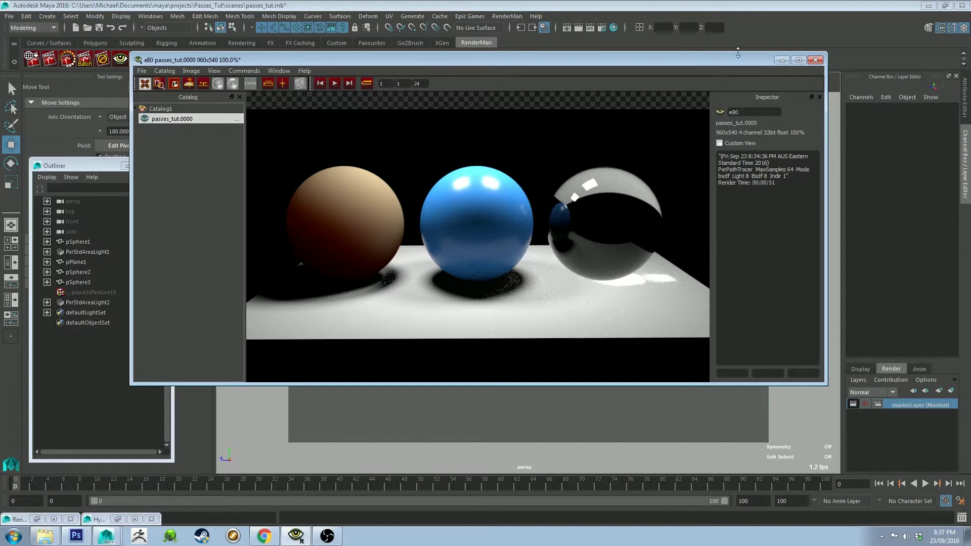
pyautogui.click(815, 59)
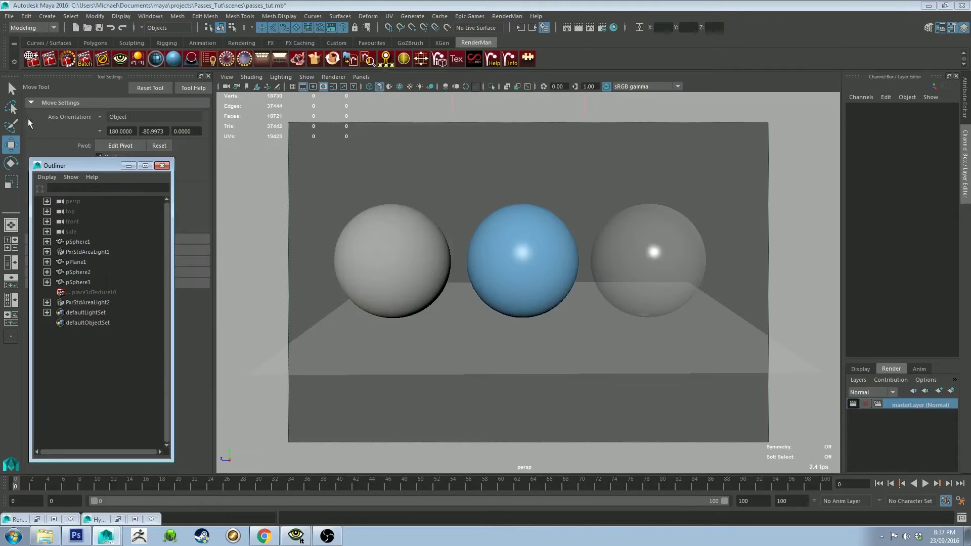
# Open the RenderMan render settings and examine the global sampling and integrator values, including Max Samples.
pyautogui.click(36, 61)
pyautogui.click(215, 132)
pyautogui.click(346, 163)
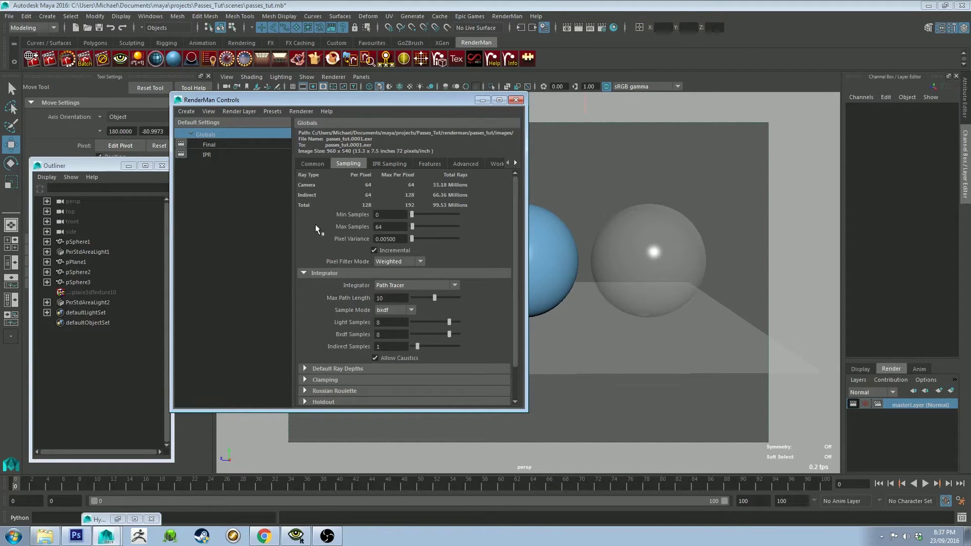
pyautogui.doubleClick(390, 226)
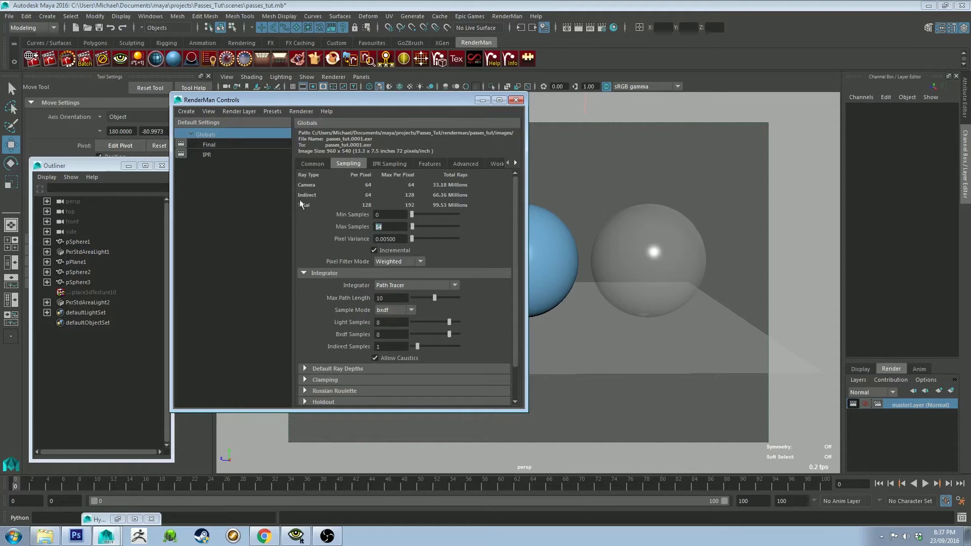
pyautogui.click(329, 226)
pyautogui.moveTo(462, 103); pyautogui.dragTo(376, 101)
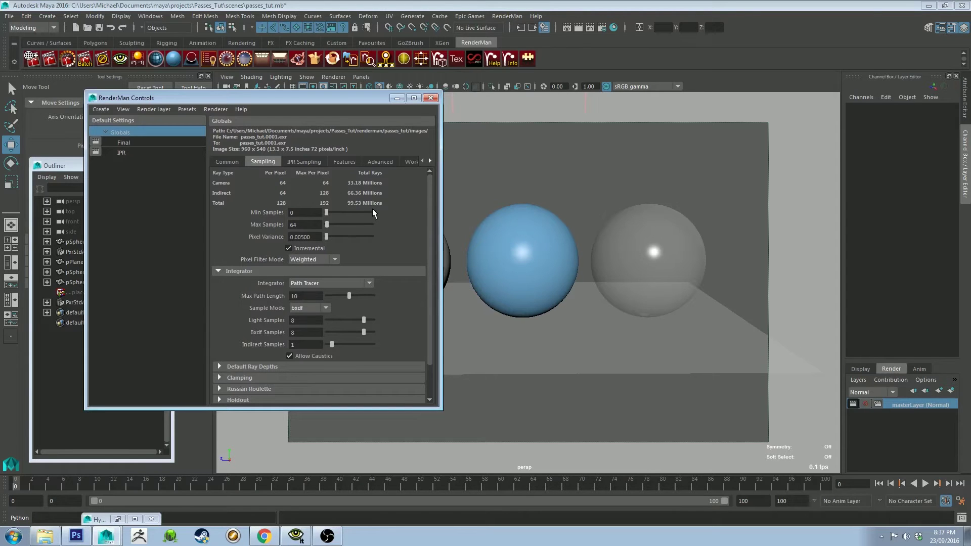
pyautogui.moveTo(354, 101); pyautogui.dragTo(392, 105)
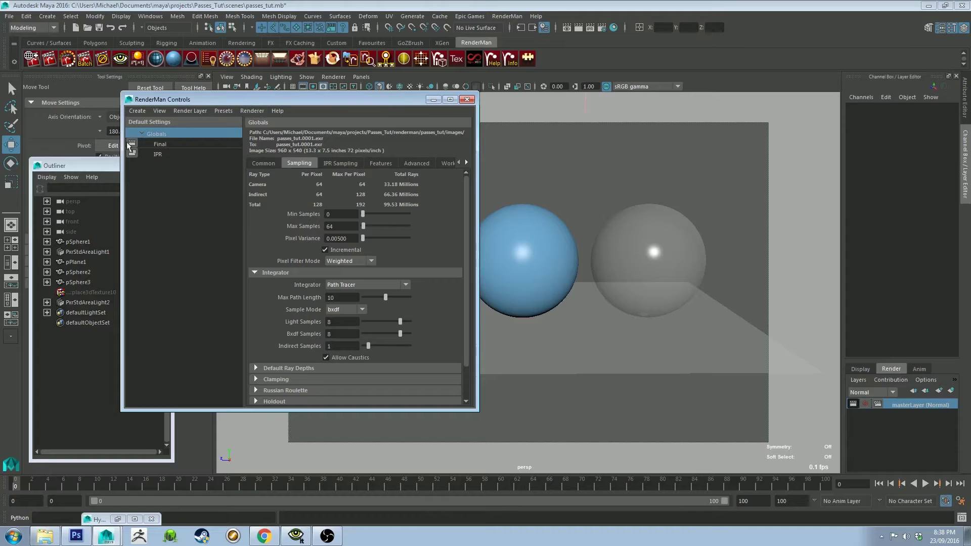
# Show the outputs of the Final pass and create an output from the LPE diffuse channel.
pyautogui.click(162, 144)
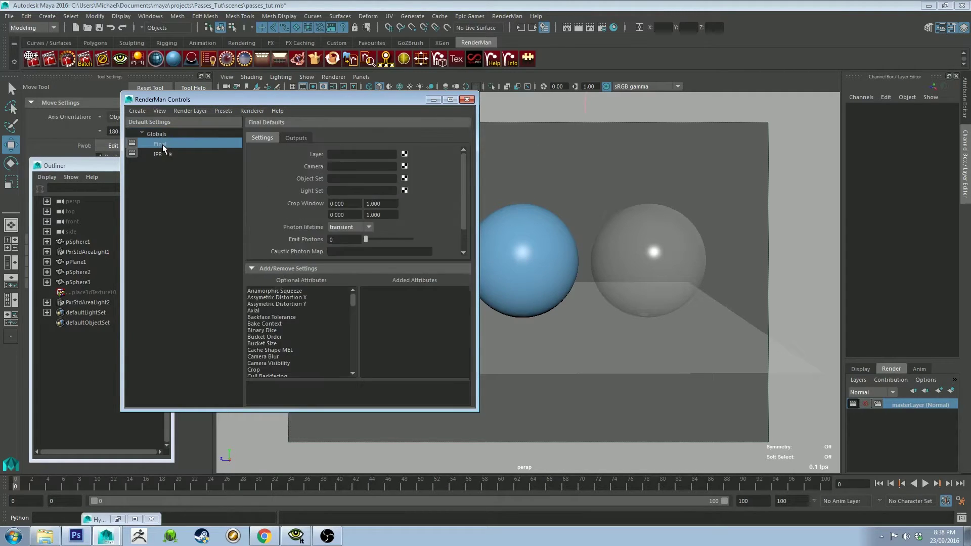
pyautogui.click(289, 140)
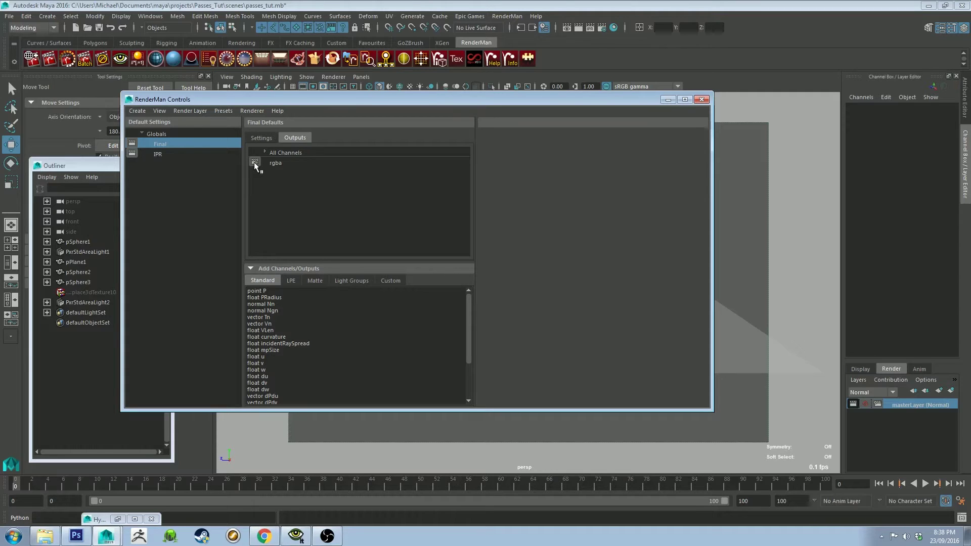
pyautogui.click(275, 163)
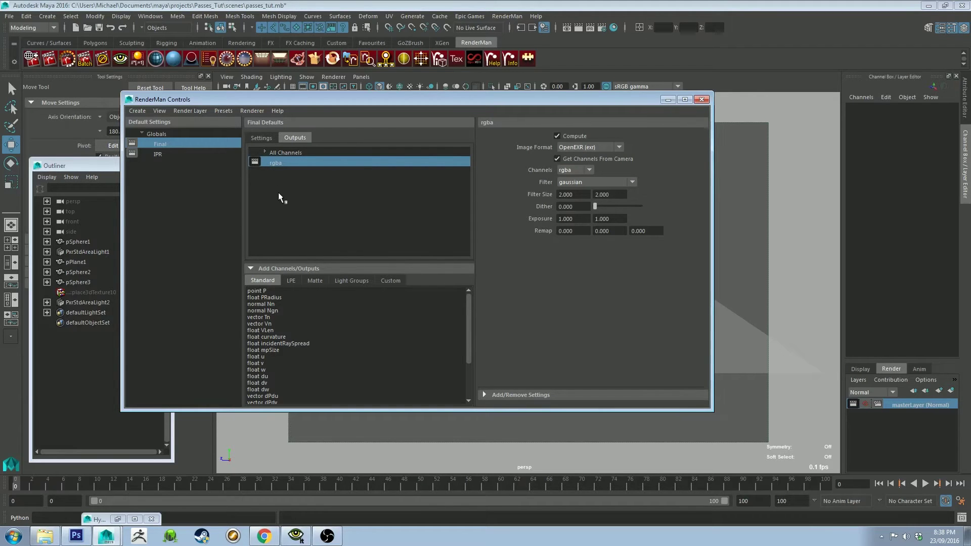
pyautogui.click(292, 281)
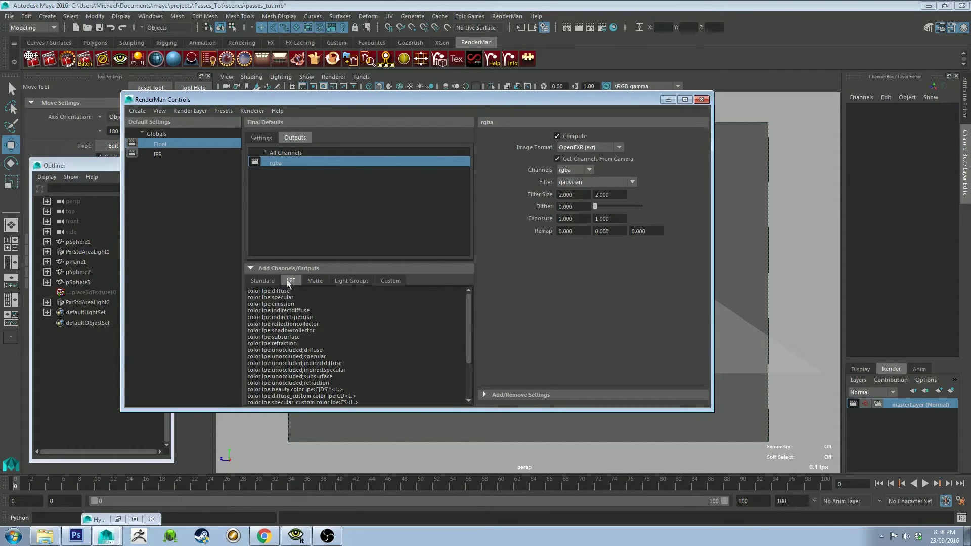
pyautogui.click(281, 292)
pyautogui.rightClick(291, 293)
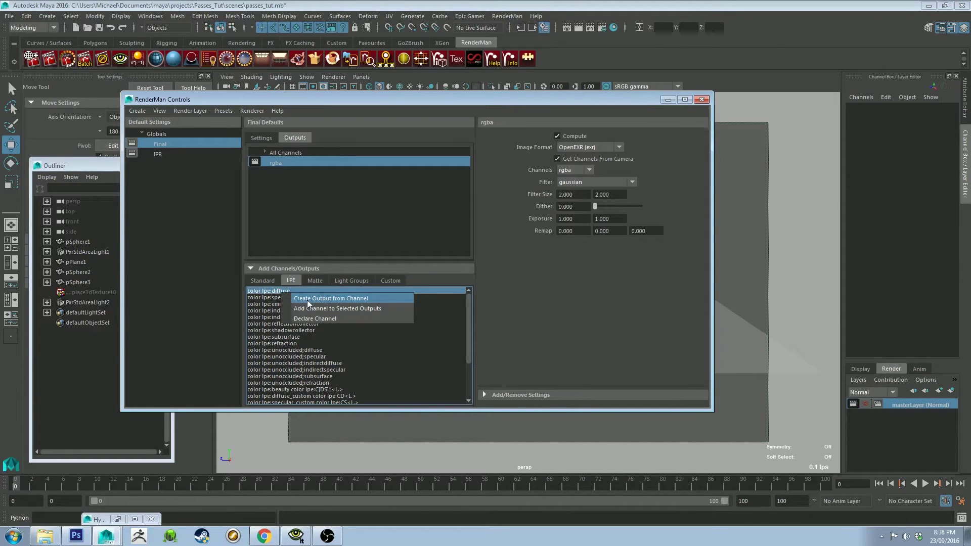
pyautogui.click(308, 299)
# Create separate outputs from the LPE specular, indirectdiffuse and indirectspecular channels.
pyautogui.click(289, 298)
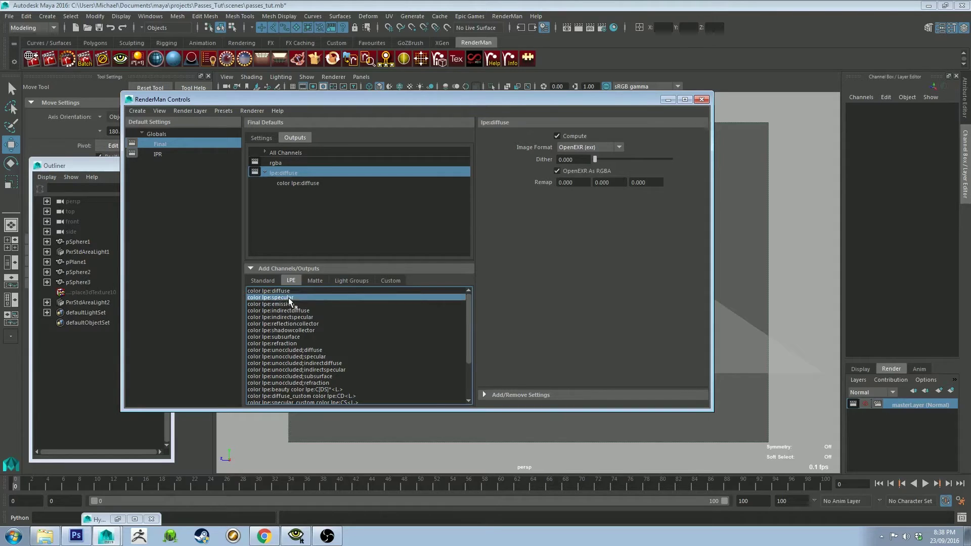
pyautogui.rightClick(289, 298)
pyautogui.click(322, 304)
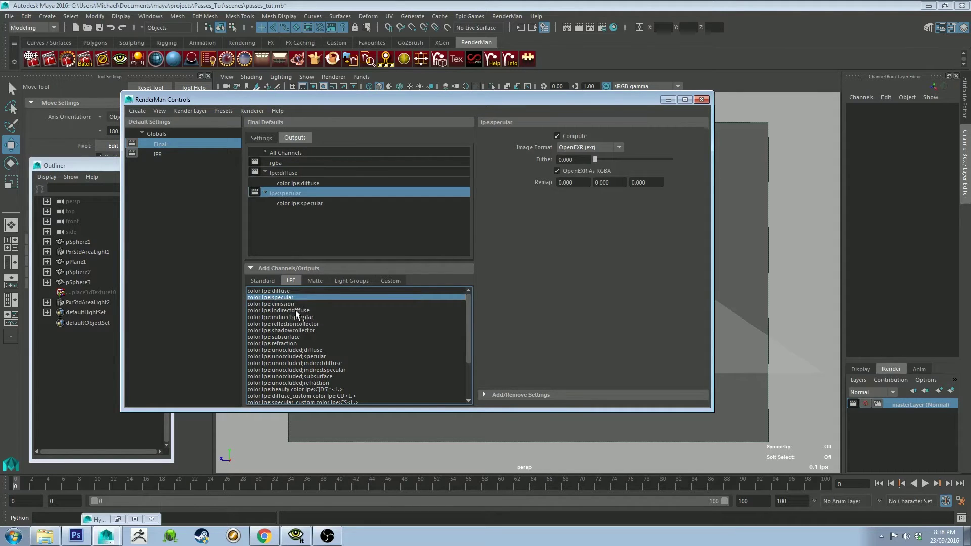
pyautogui.click(295, 311)
pyautogui.rightClick(295, 311)
pyautogui.click(307, 317)
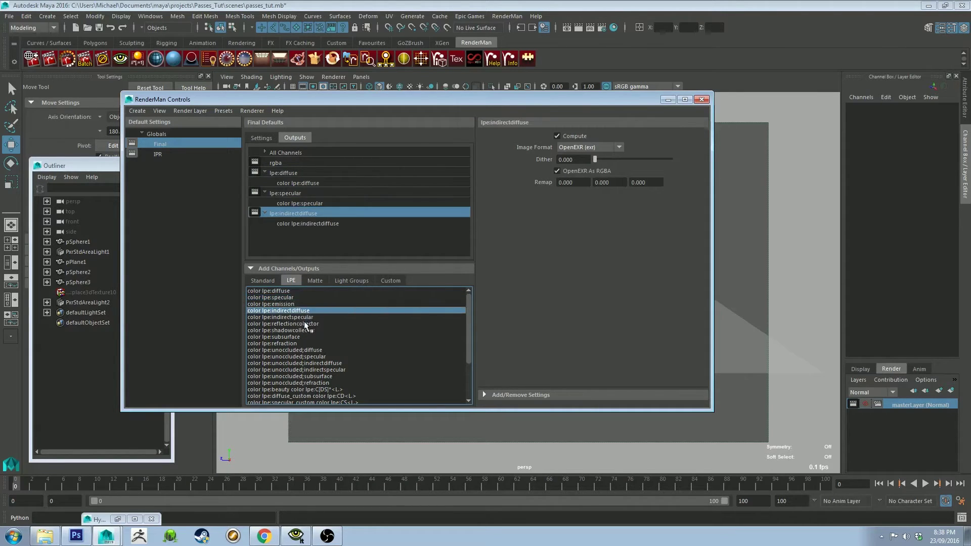
pyautogui.click(304, 317)
pyautogui.rightClick(304, 317)
pyautogui.click(318, 323)
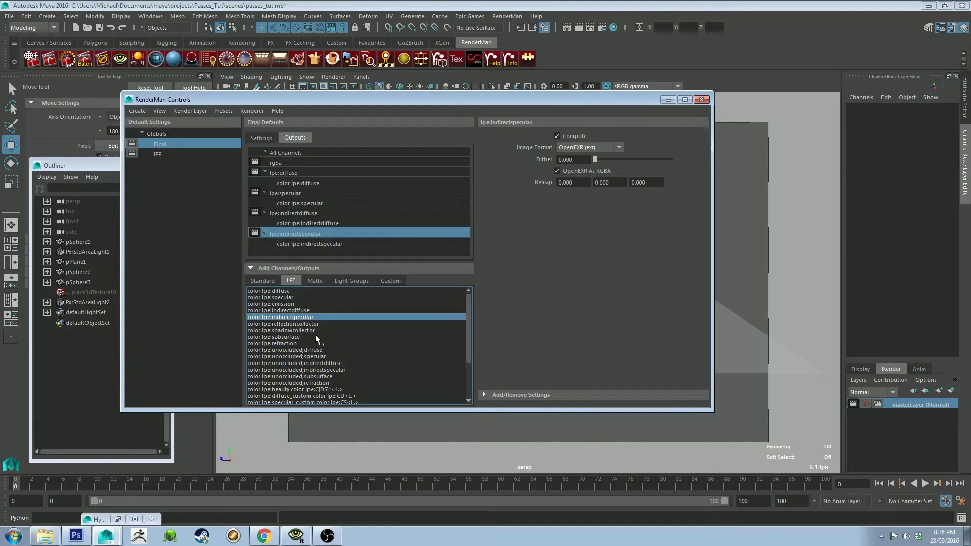
# Create separate outputs from the LPE subsurface and refraction channels.
pyautogui.click(301, 336)
pyautogui.rightClick(301, 337)
pyautogui.click(322, 343)
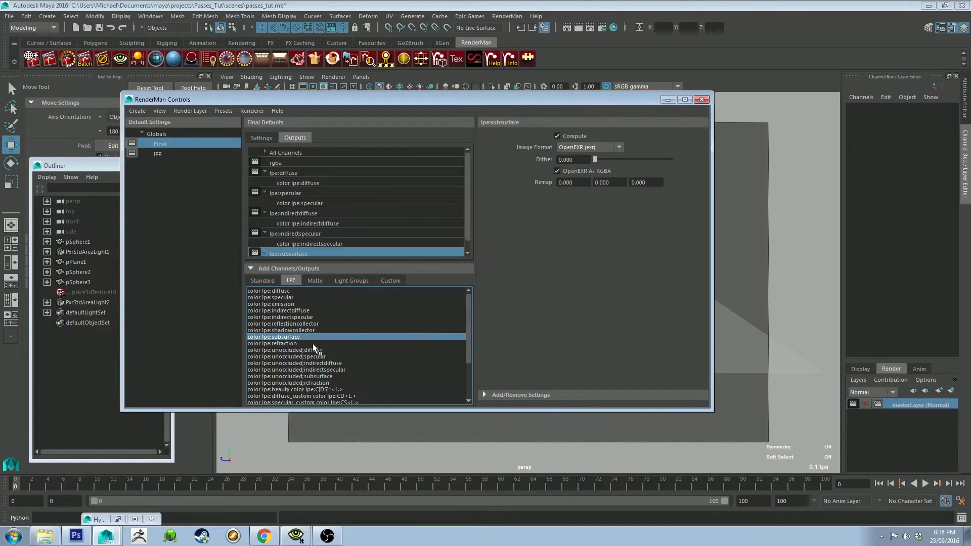
pyautogui.click(311, 344)
pyautogui.rightClick(311, 344)
pyautogui.click(333, 351)
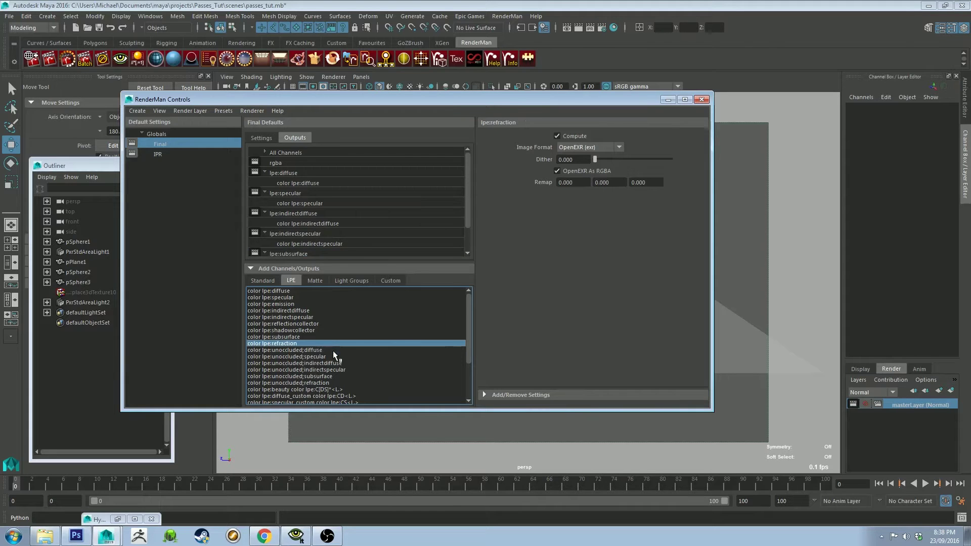
# Collapse the diffuse, specular, indirectdiffuse, indirectspecular and subsurface entries in the Final pass's output list.
pyautogui.click(264, 172)
pyautogui.click(265, 182)
pyautogui.click(265, 193)
pyautogui.click(264, 203)
pyautogui.click(264, 213)
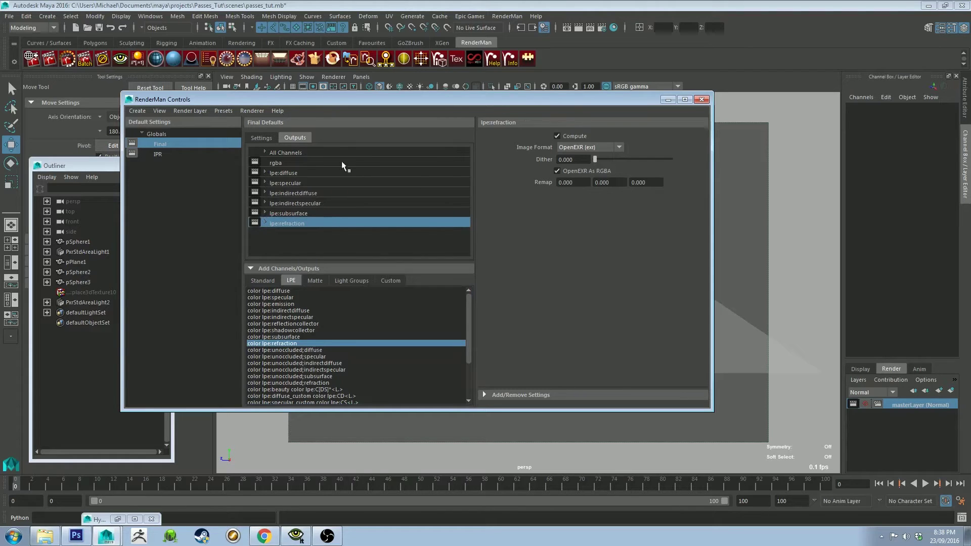
# Examine the settings of the rgba and LPE diffuse outputs of the Final pass.
pyautogui.moveTo(299, 177); pyautogui.dragTo(296, 212)
pyautogui.click(302, 181)
pyautogui.click(290, 164)
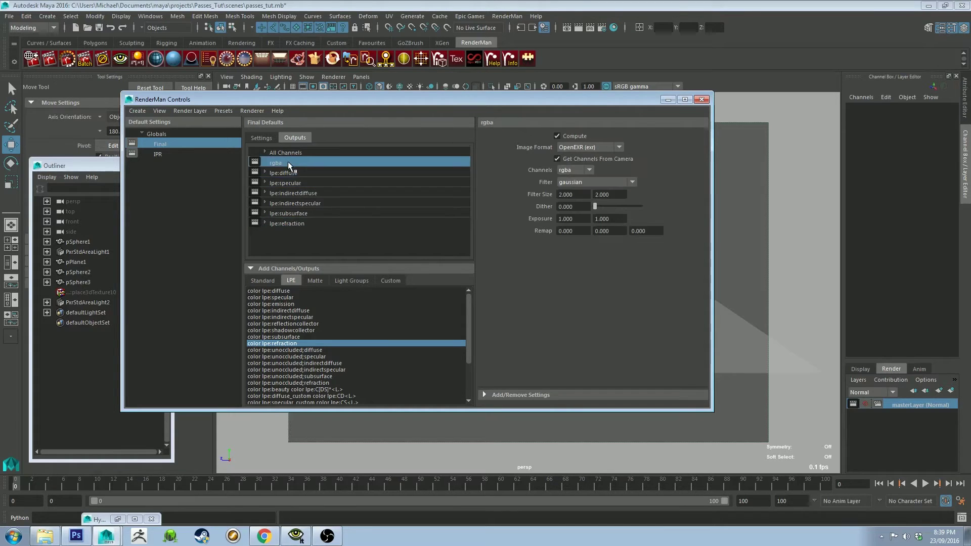
pyautogui.moveTo(295, 167)
pyautogui.mouseDown()
pyautogui.moveTo(256, 161)
pyautogui.moveTo(337, 172)
pyautogui.moveTo(297, 169)
pyautogui.mouseUp()
pyautogui.click(294, 173)
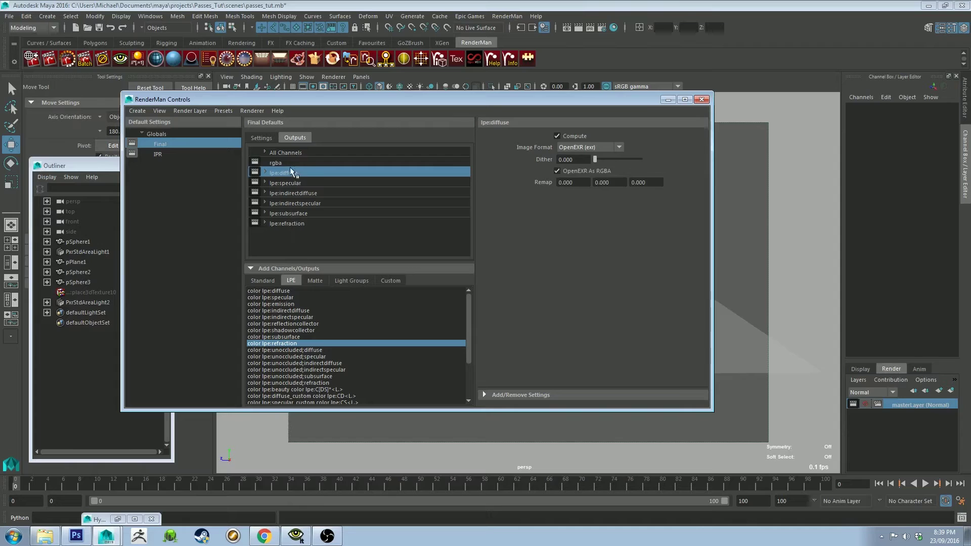
# Set the Frame/Animation extension to name.#.ext in the common global settings.
pyautogui.moveTo(295, 165); pyautogui.dragTo(187, 133)
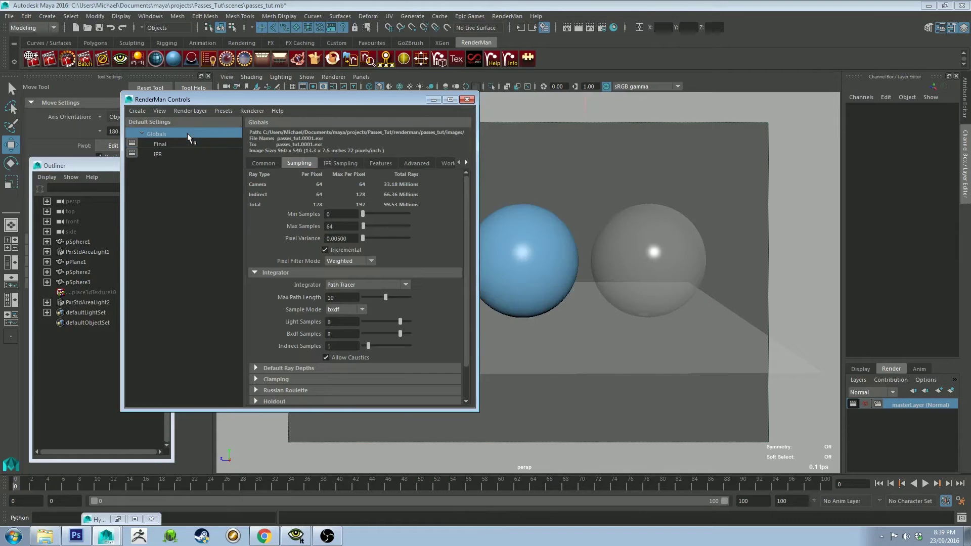
pyautogui.click(263, 163)
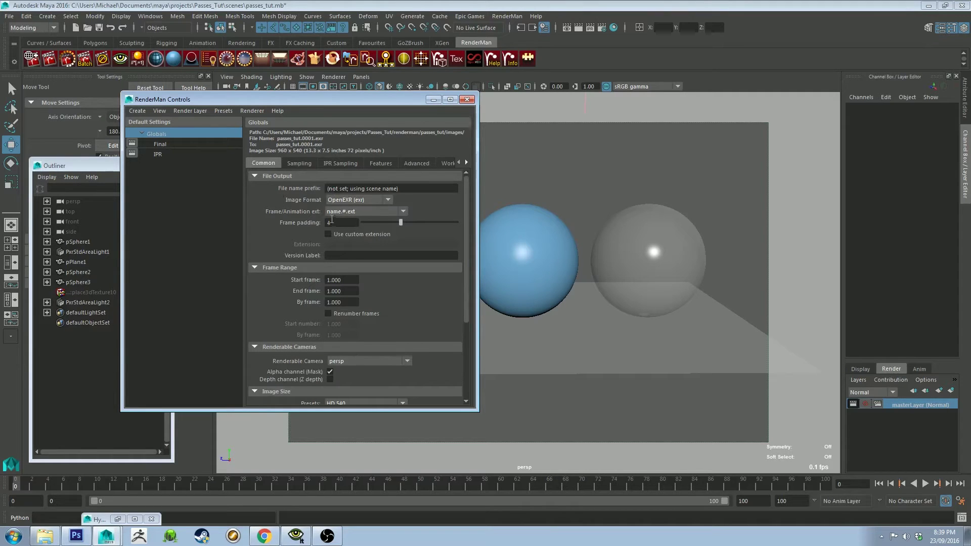
pyautogui.click(358, 213)
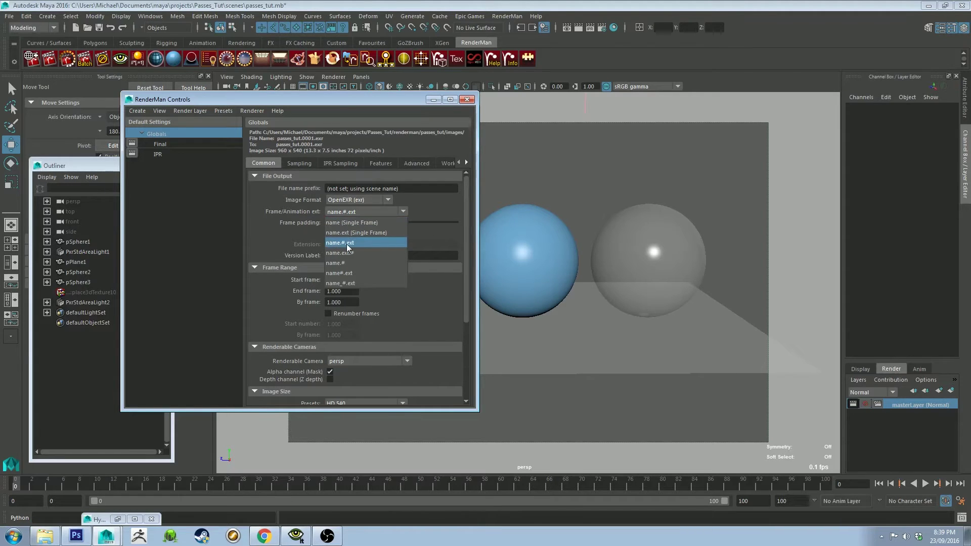
pyautogui.click(337, 244)
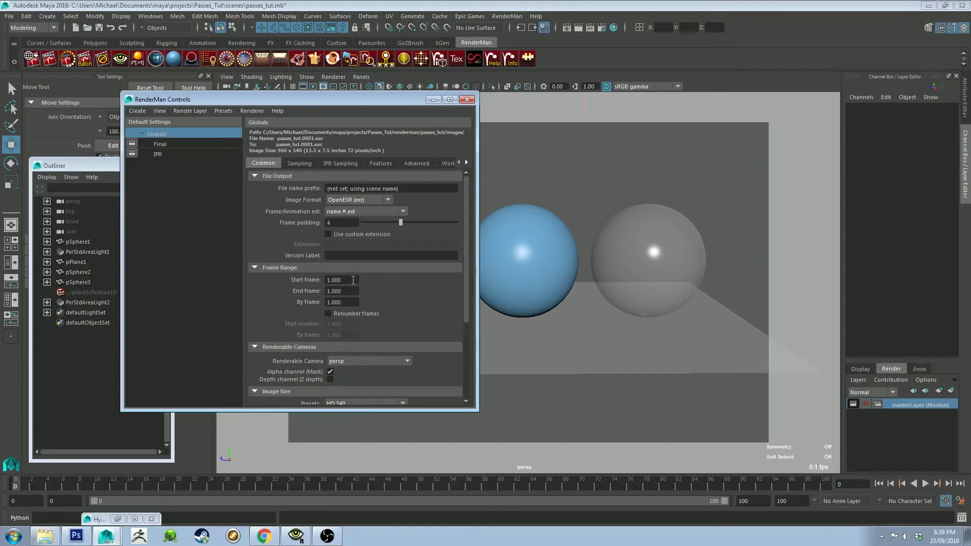
# Examine the frame range, renderable camera and image size in the common global settings.
pyautogui.moveTo(354, 281); pyautogui.dragTo(315, 302)
pyautogui.click(374, 287)
pyautogui.scroll(-3, 277, 229)
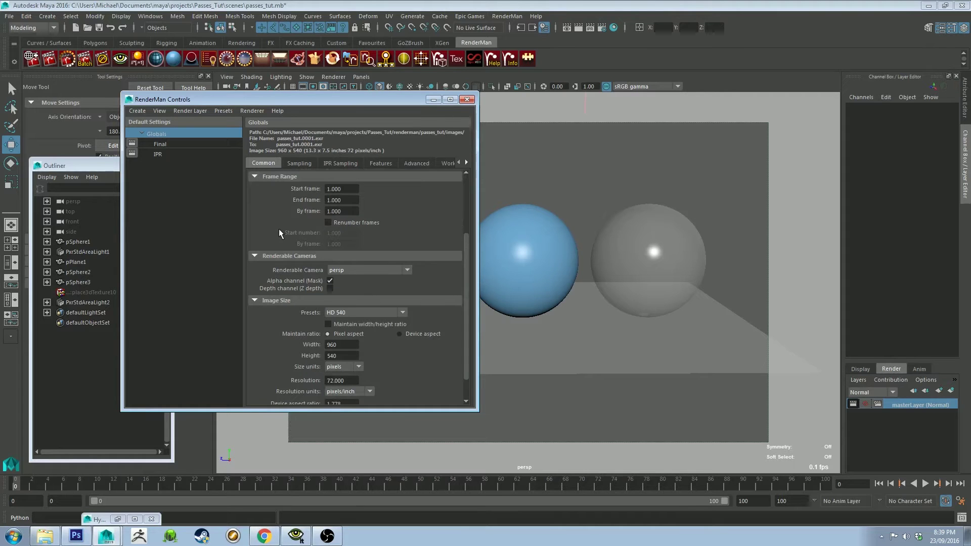
pyautogui.scroll(3, 278, 232)
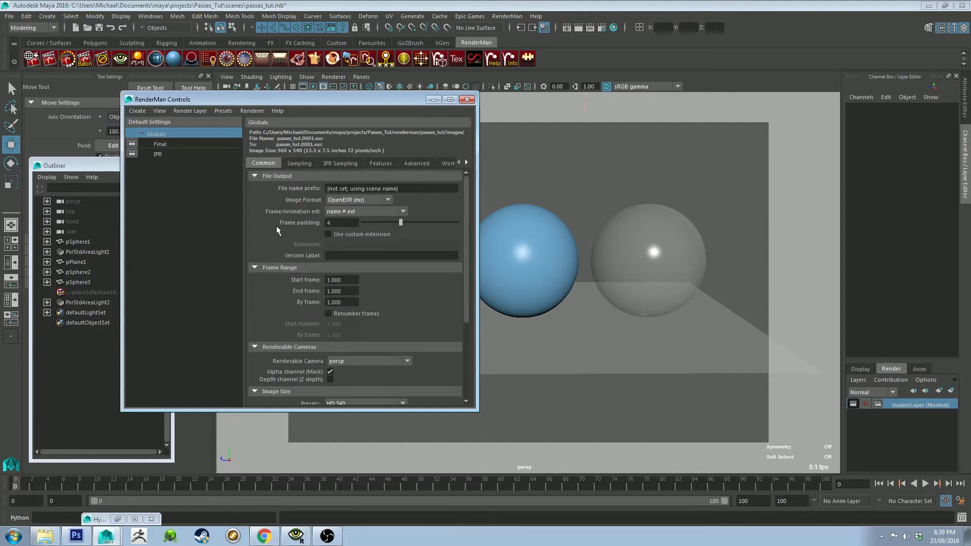
pyautogui.scroll(-4, 276, 226)
pyautogui.scroll(3, 272, 225)
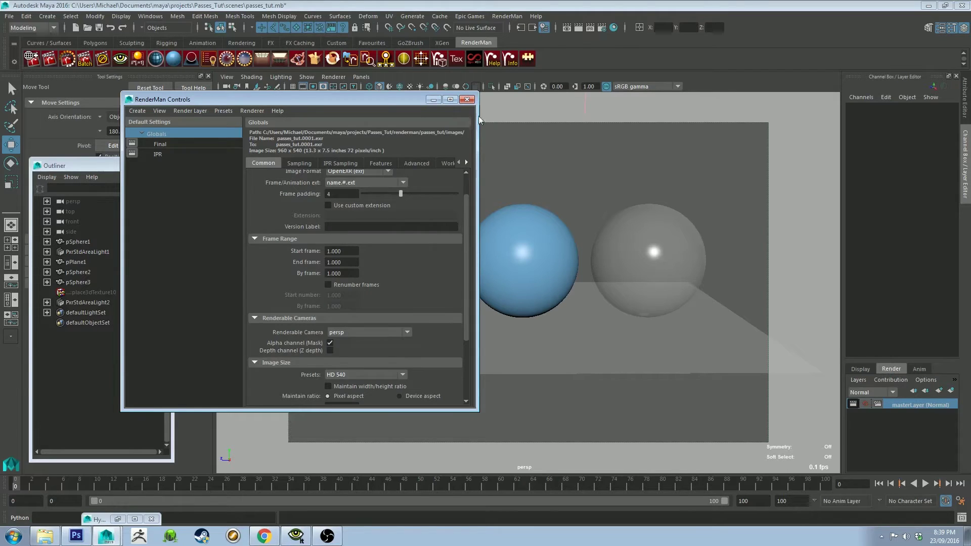
# Minimize the render settings, batch render the scene with RenderMan, and open the Script Editor to check the log.
pyautogui.click(434, 99)
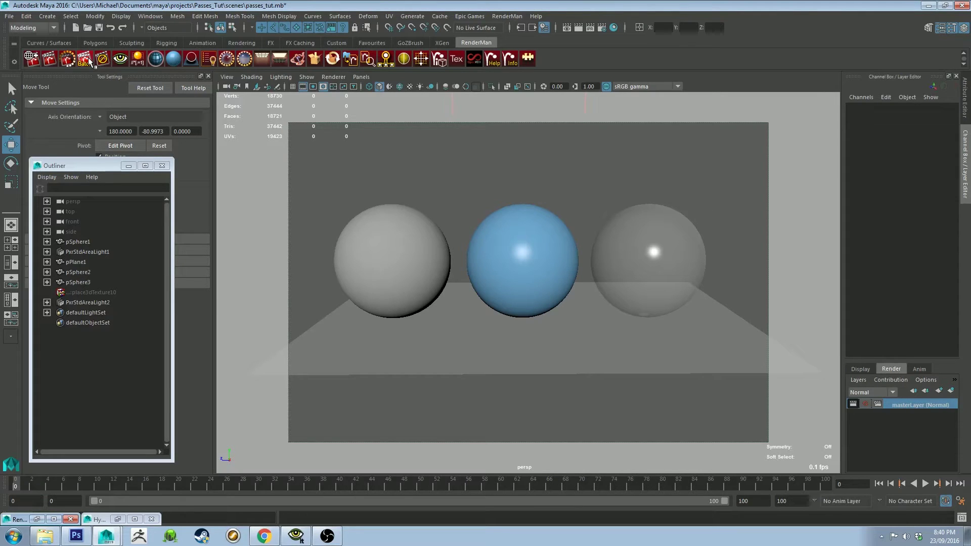
pyautogui.click(85, 59)
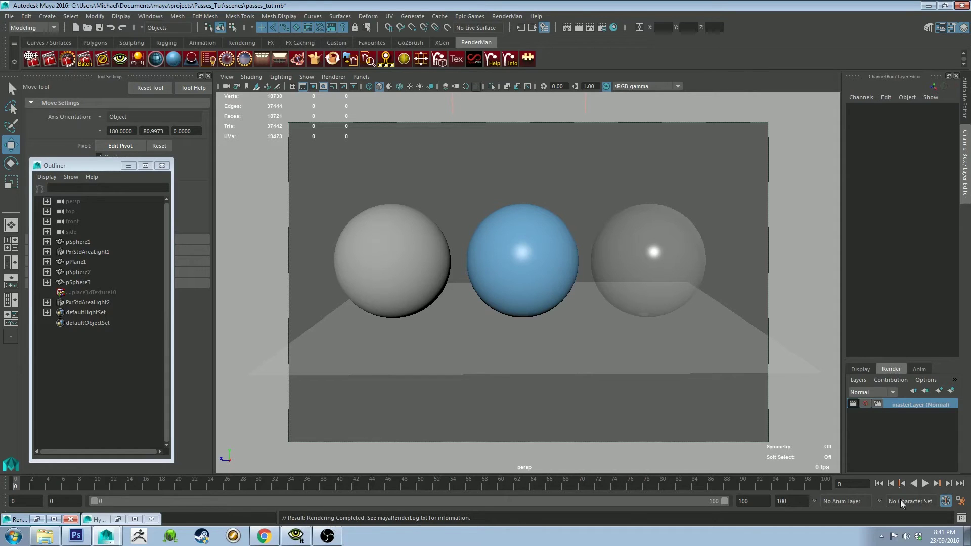
pyautogui.click(961, 518)
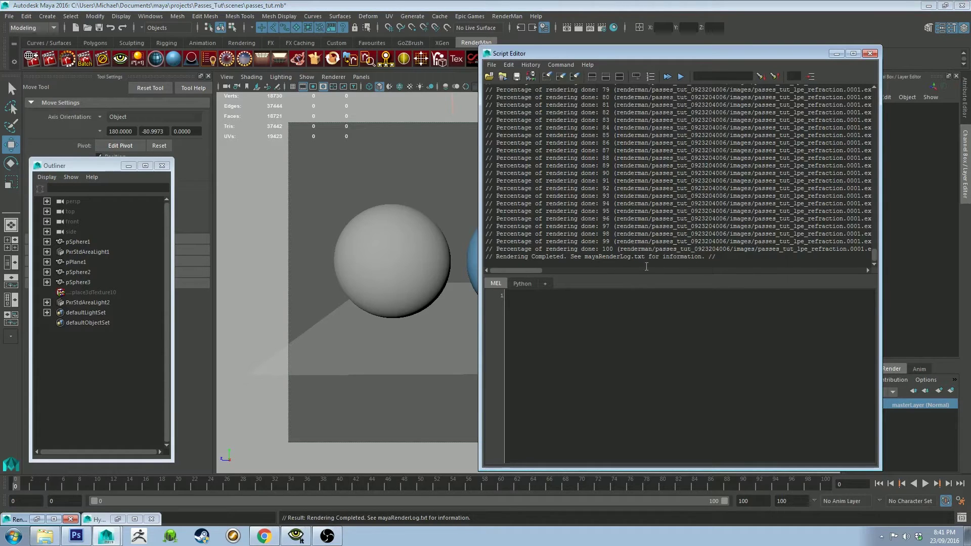
# Examine the batch render progress and the output image paths in the Script Editor log, and close the editor.
pyautogui.scroll(20, 583, 247)
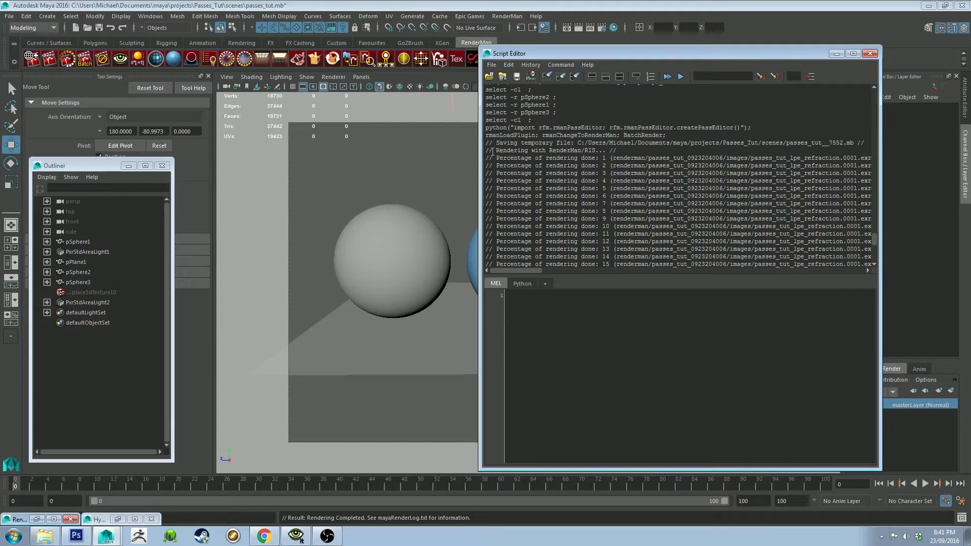
pyautogui.moveTo(491, 157); pyautogui.dragTo(801, 158)
pyautogui.click(537, 206)
pyautogui.scroll(-8, 538, 206)
pyautogui.scroll(-10, 605, 202)
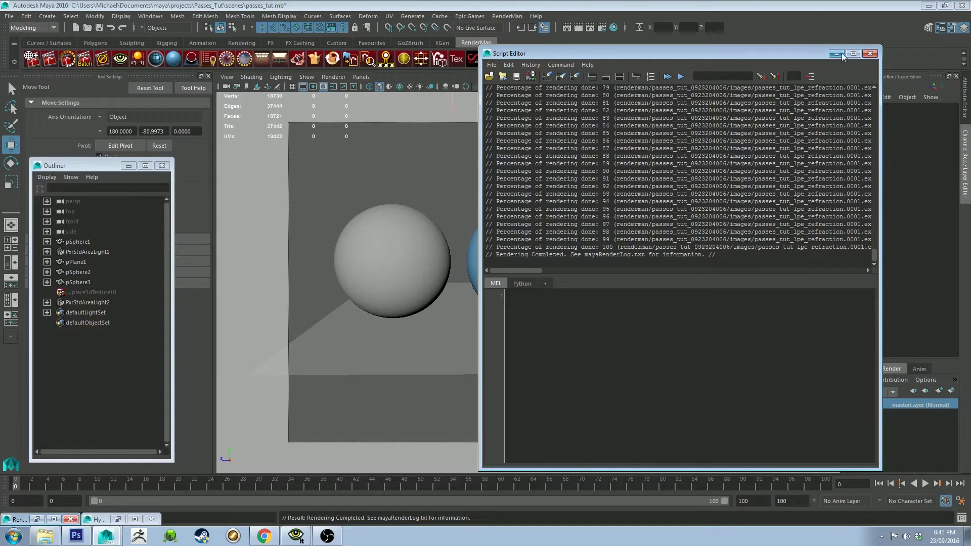
pyautogui.click(870, 53)
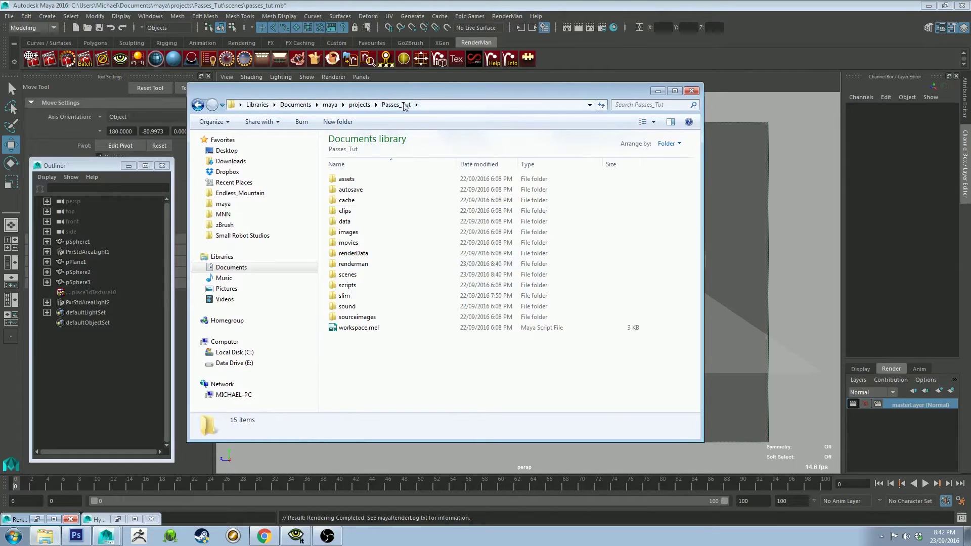
pyautogui.doubleClick(354, 264)
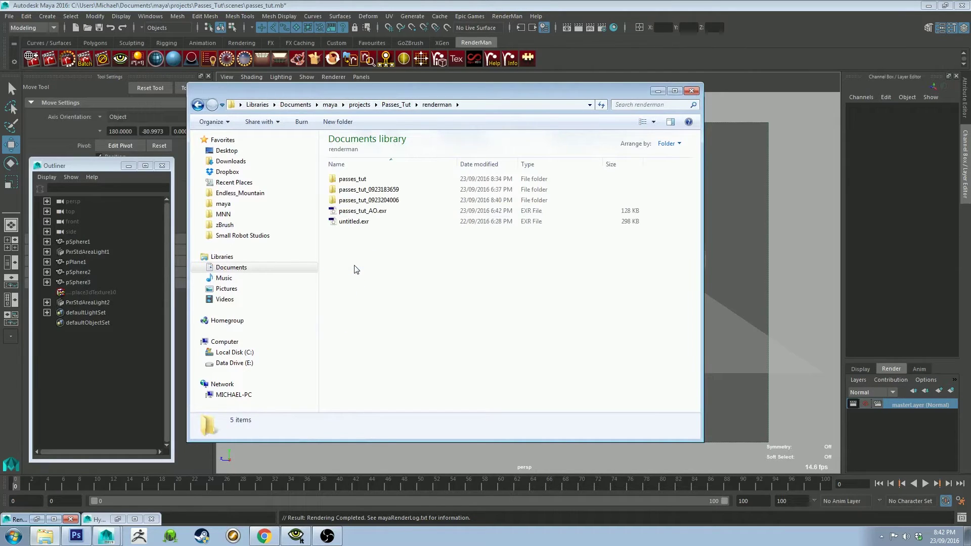
pyautogui.click(356, 224)
pyautogui.keyDown('shift'); pyautogui.click(363, 211); pyautogui.keyUp('shift')
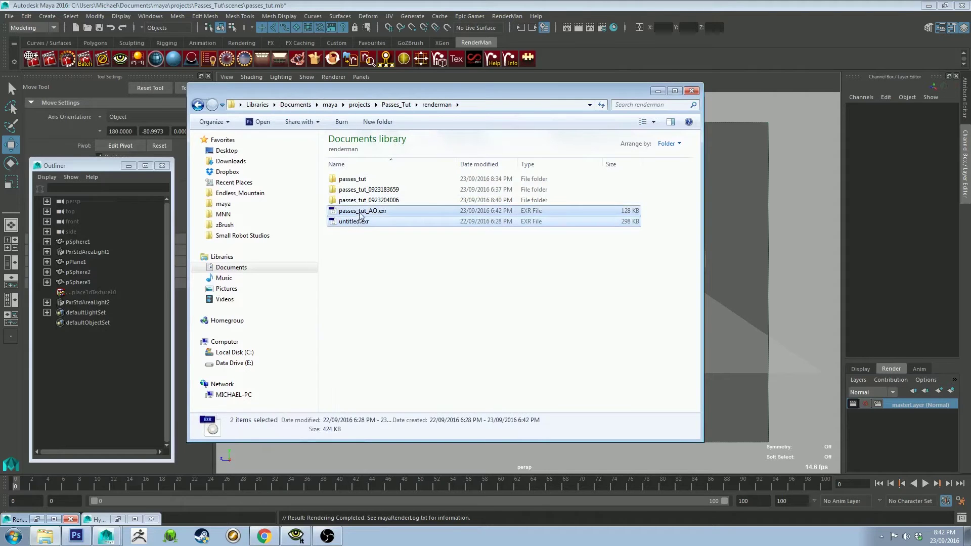
pyautogui.click(383, 272)
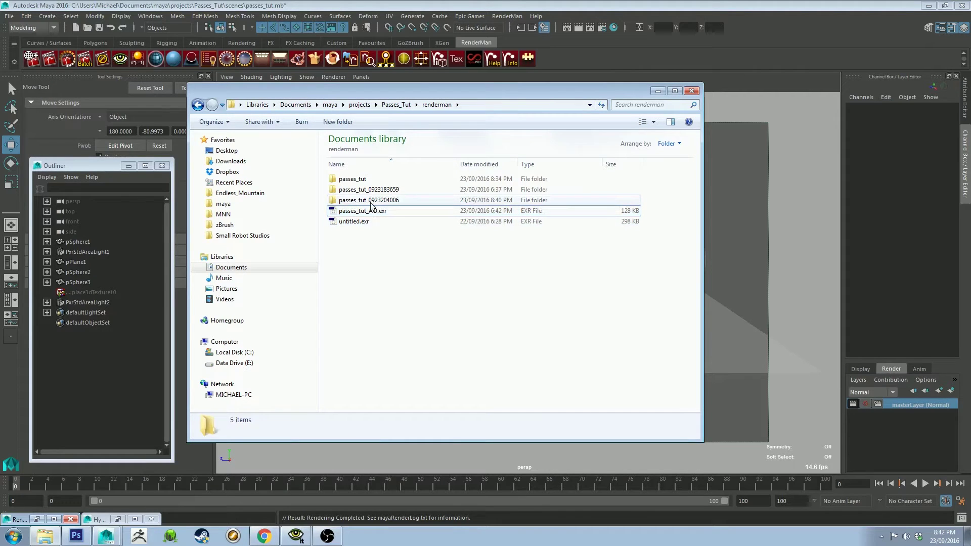
pyautogui.click(370, 201)
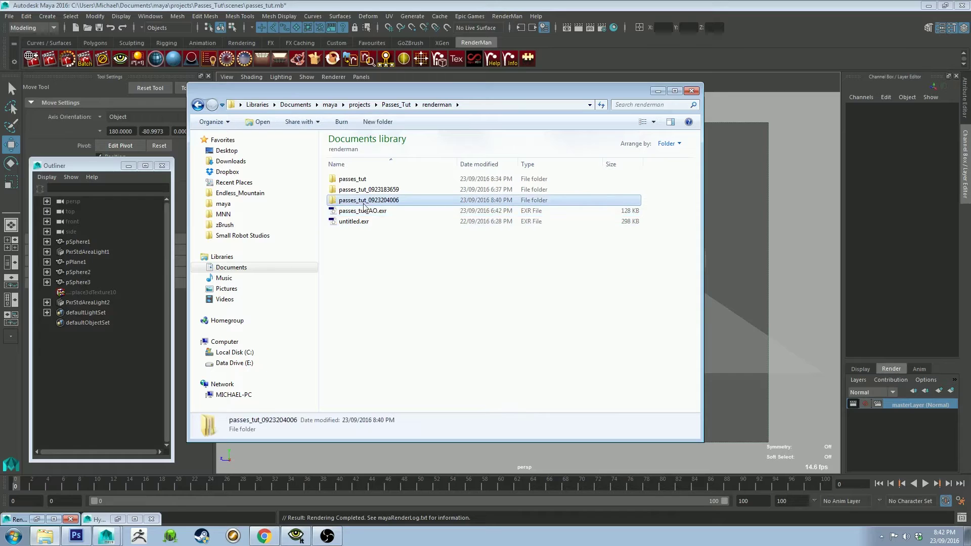
pyautogui.doubleClick(364, 201)
pyautogui.doubleClick(365, 181)
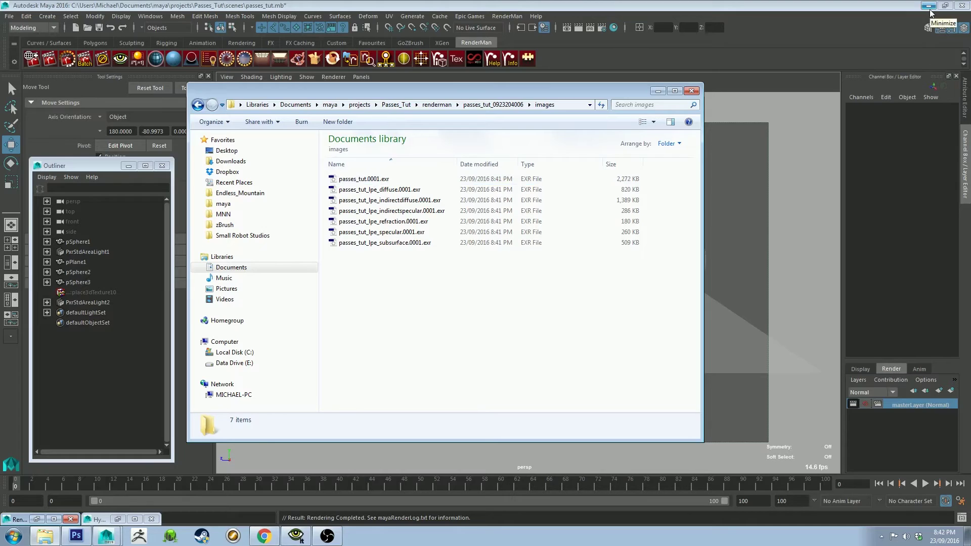
# Switch to Photoshop and open all seven rendered EXR files from the images folder, reading the alpha channel data as transparency.
pyautogui.click(107, 536)
pyautogui.click(45, 536)
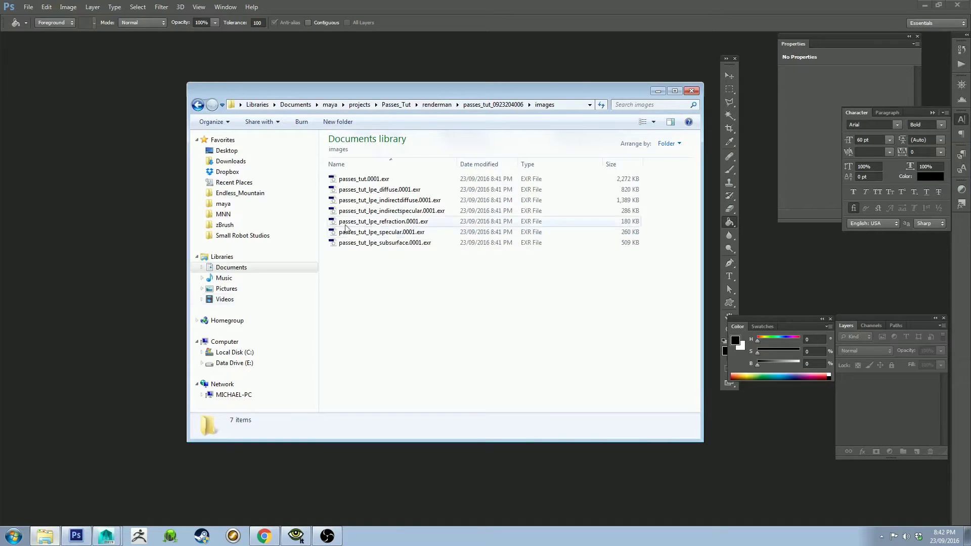
pyautogui.moveTo(350, 277); pyautogui.dragTo(142, 198)
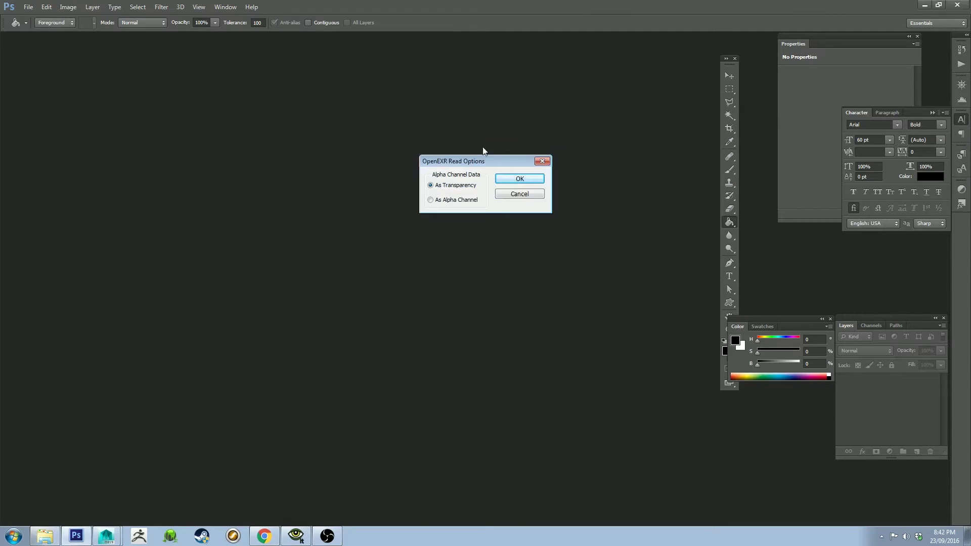
pyautogui.click(505, 180)
pyautogui.click(506, 180)
pyautogui.click(505, 180)
pyautogui.click(506, 180)
pyautogui.click(506, 180)
pyautogui.click(506, 181)
pyautogui.click(506, 180)
pyautogui.click(503, 178)
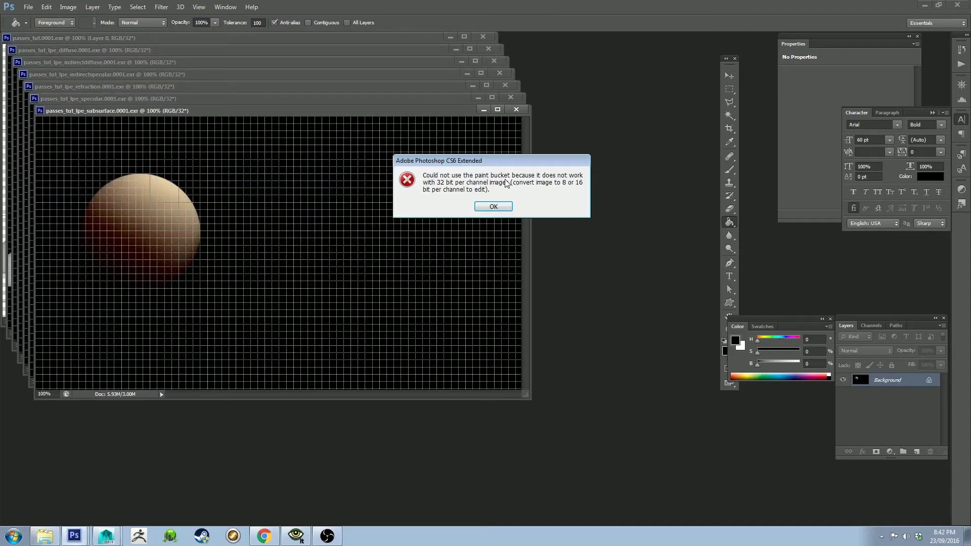
pyautogui.click(493, 206)
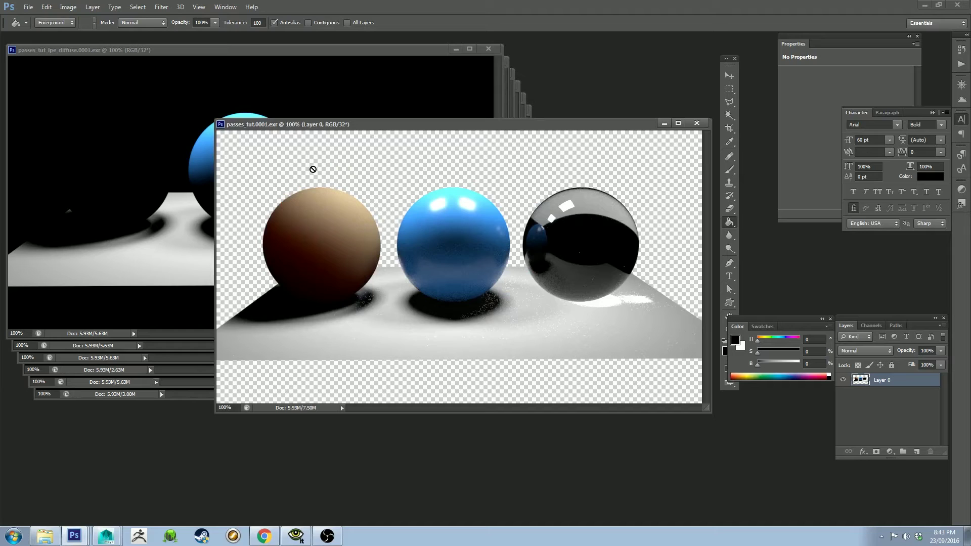
# Inspect the diffuse pass beside the beauty render, set the beauty image aside and move the diffuse image clear of the other passes.
pyautogui.click(348, 57)
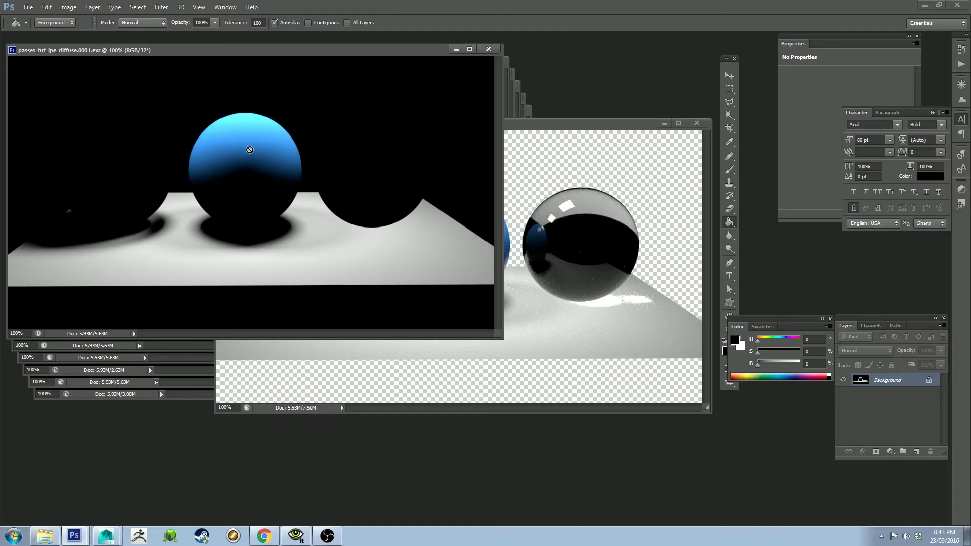
pyautogui.hotkey('ctrl', 'w')
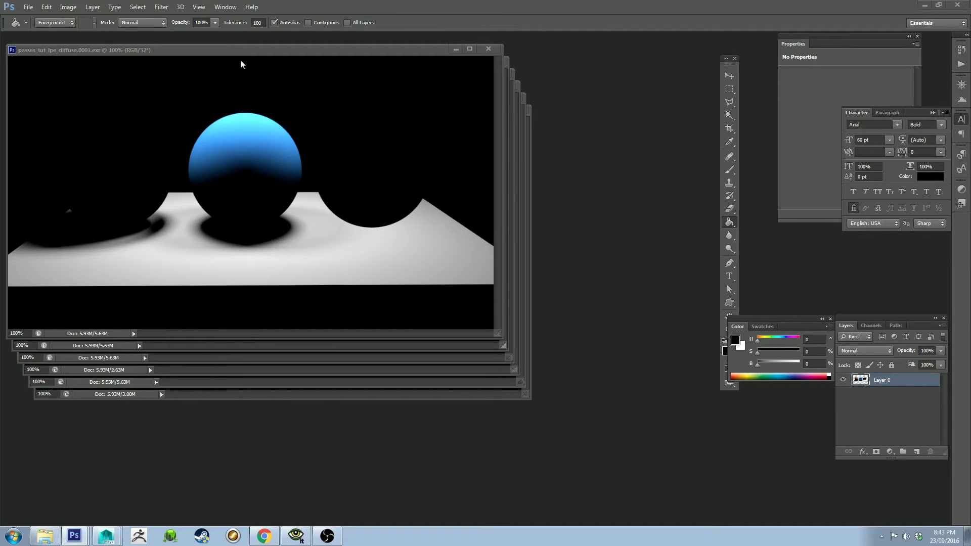
pyautogui.hotkey('ctrl', 'w')
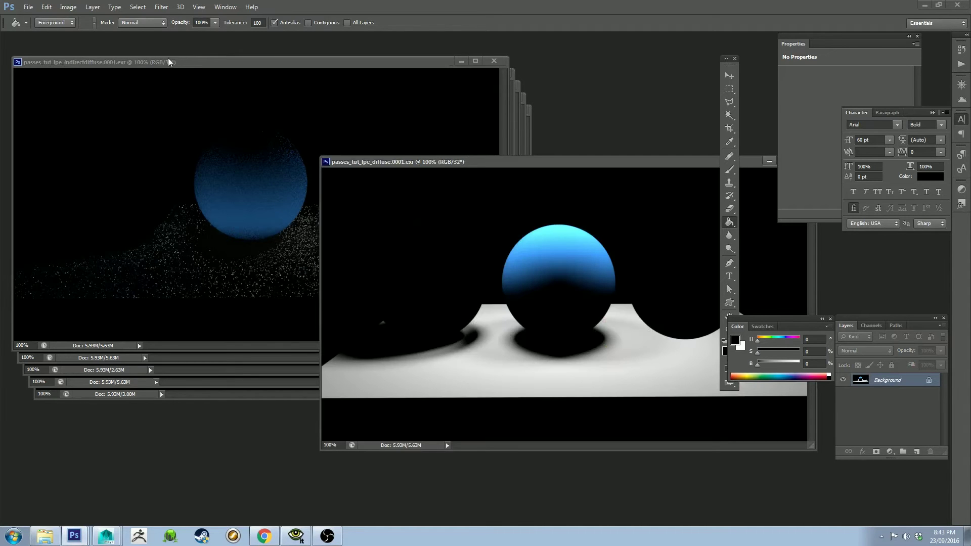
# Add the indirect diffuse pass as a layer over the diffuse image with Linear Dodge (Add) blending, and close its source file.
pyautogui.moveTo(168, 61); pyautogui.dragTo(165, 63)
pyautogui.press('v')
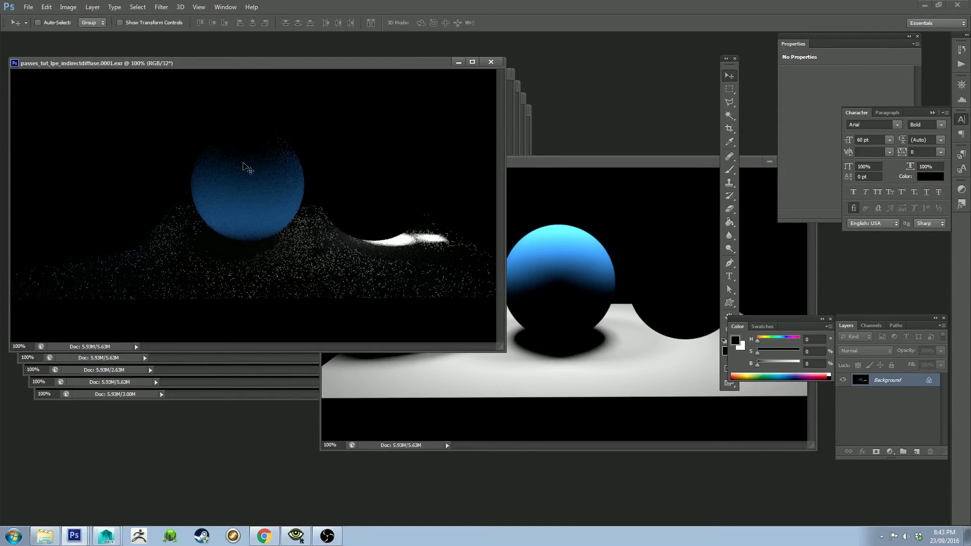
pyautogui.moveTo(244, 169); pyautogui.dragTo(549, 307)
pyautogui.click(861, 350)
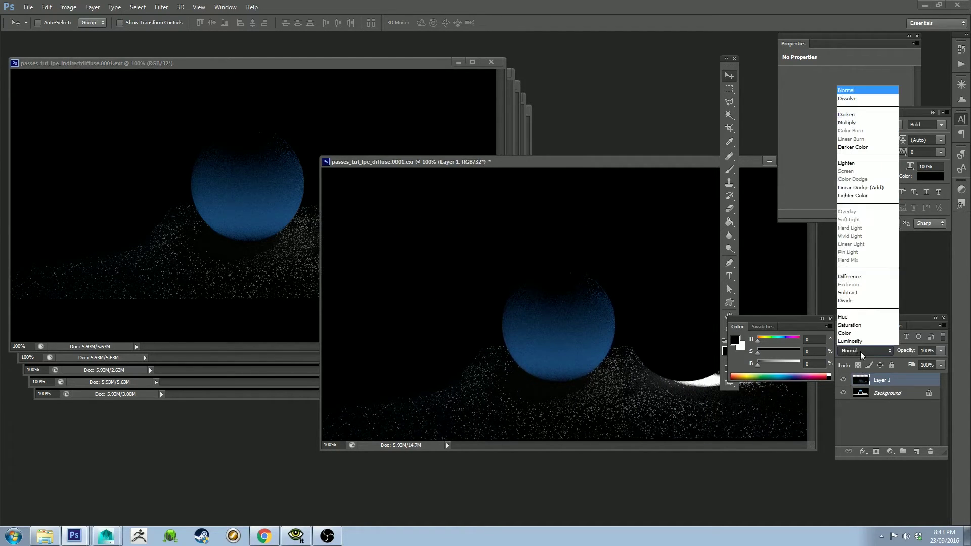
pyautogui.click(865, 187)
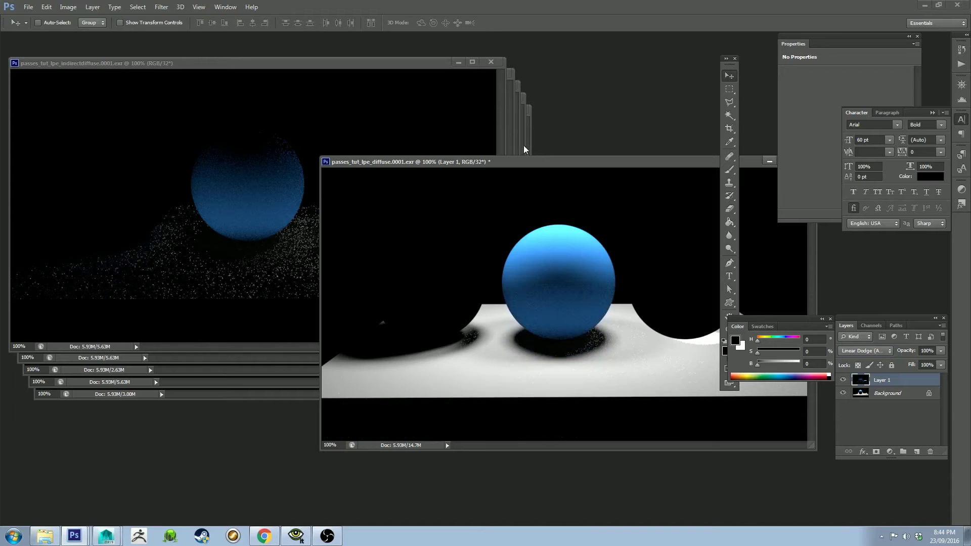
pyautogui.hotkey('ctrl', 'Tab')
pyautogui.hotkey('ctrl', 'Tab')
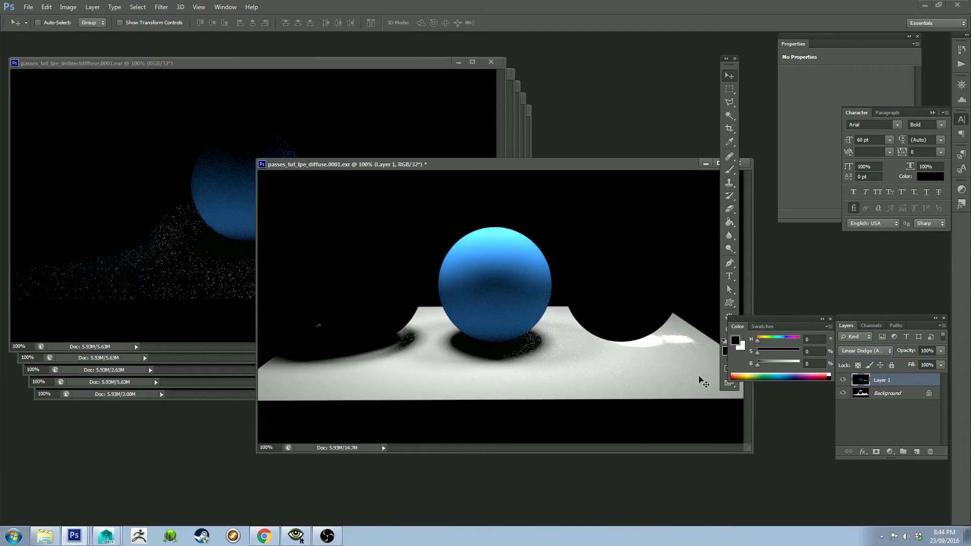
pyautogui.click(433, 66)
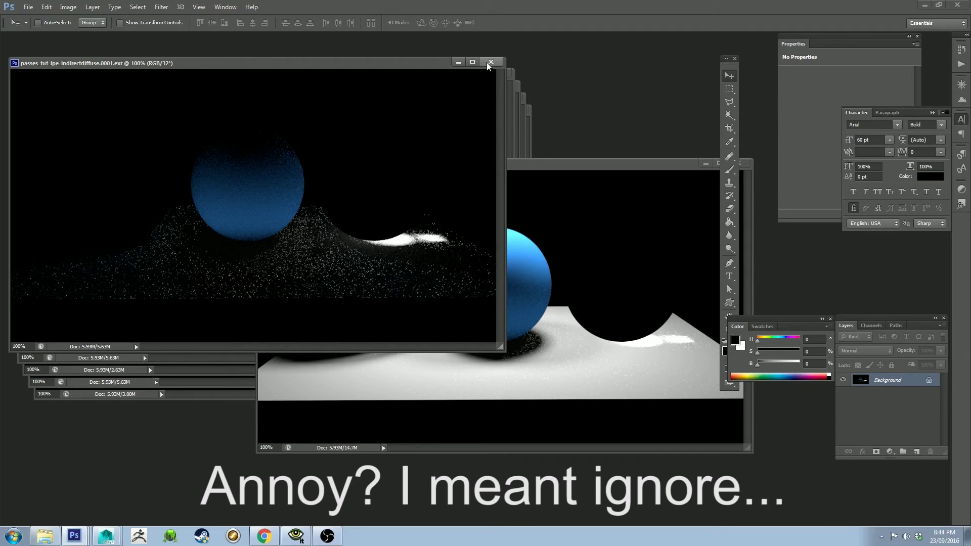
pyautogui.click(488, 63)
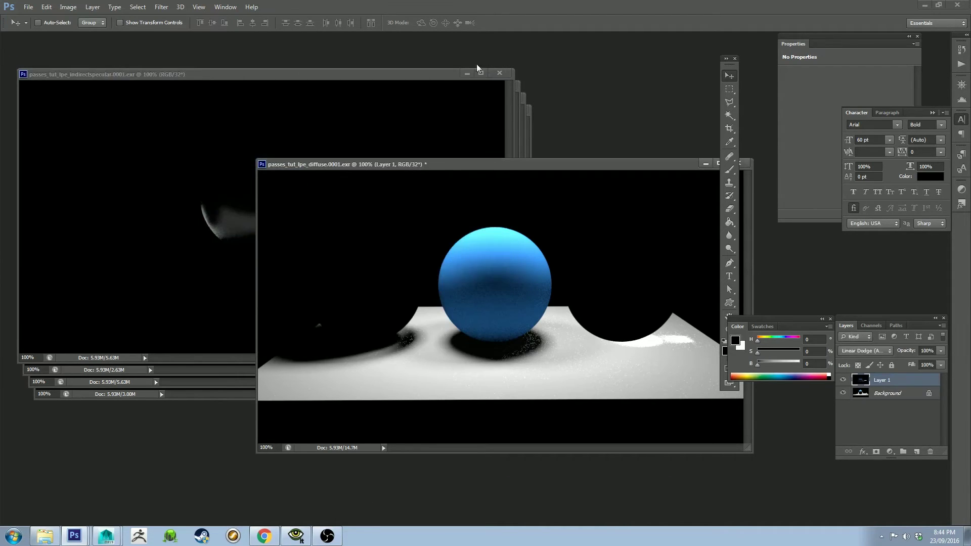
# Add the indirect specular pass to the diffuse image with Linear Dodge (Add) blending, align it with the spheres, and close its source file.
pyautogui.moveTo(437, 76); pyautogui.dragTo(432, 74)
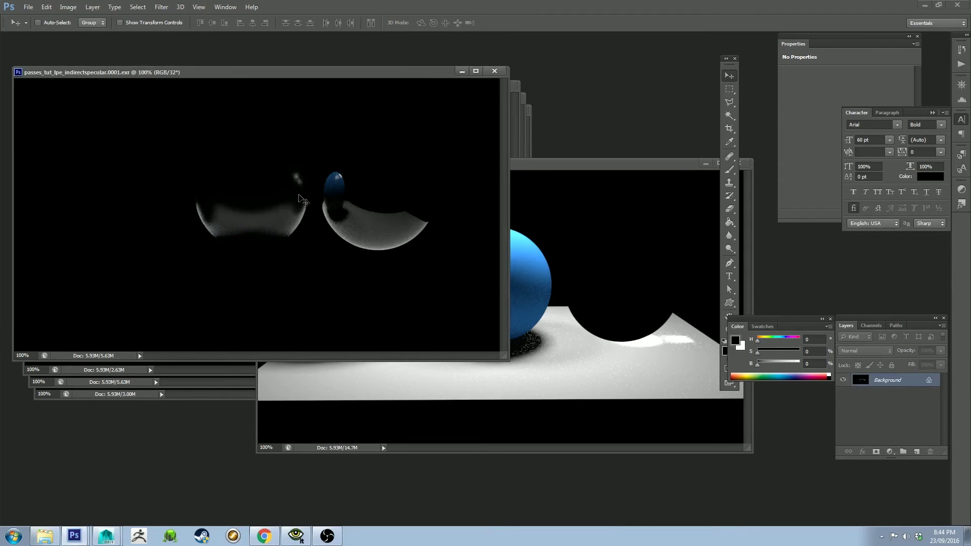
pyautogui.moveTo(300, 200); pyautogui.dragTo(556, 330)
pyautogui.click(864, 351)
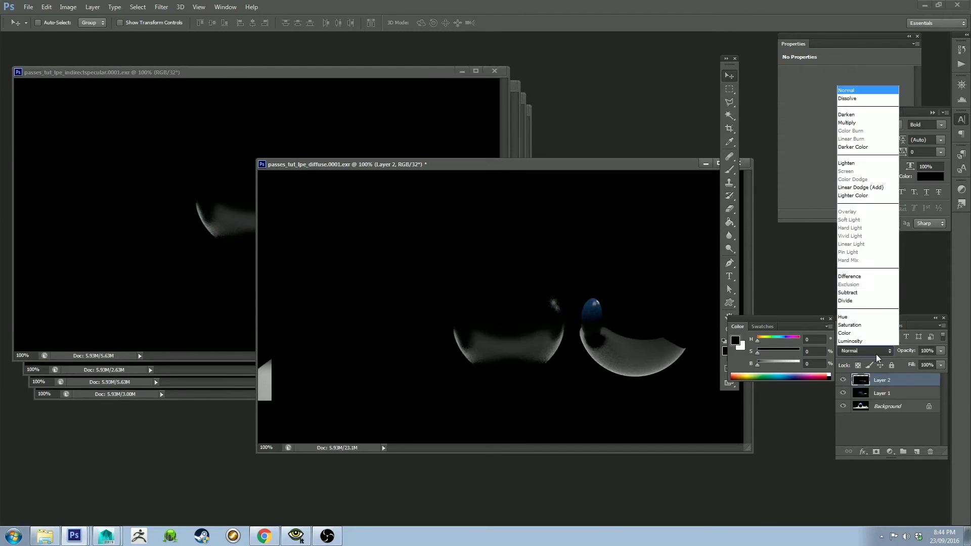
pyautogui.click(861, 187)
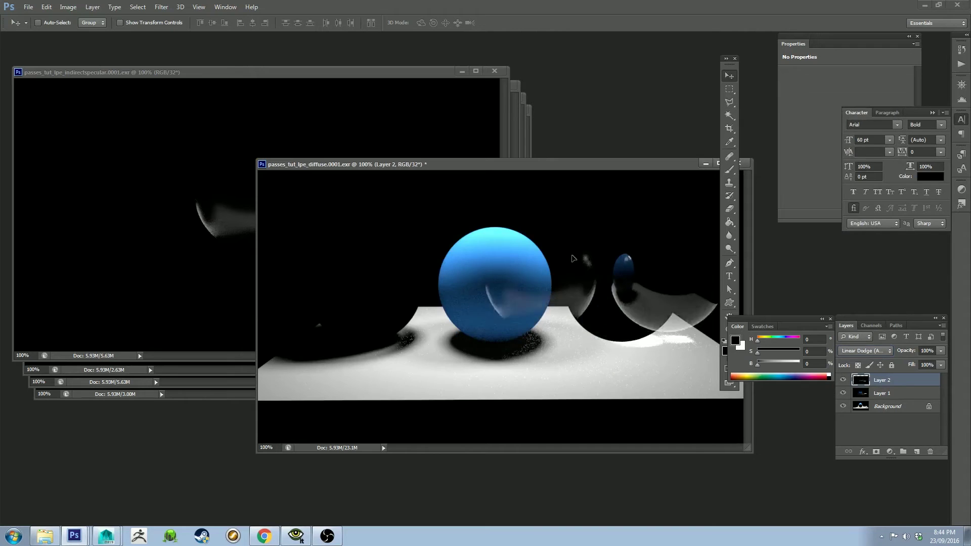
pyautogui.moveTo(441, 319); pyautogui.dragTo(505, 277)
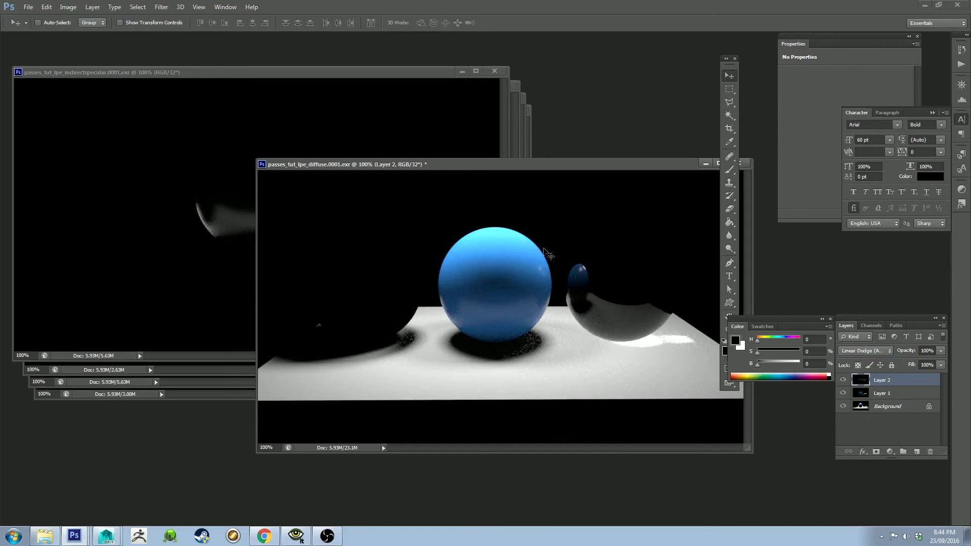
pyautogui.click(438, 78)
pyautogui.click(494, 71)
# Add the refraction pass with Linear Dodge (Add) blending, align it with the glass sphere, name the layer refraction, and compare it hidden and shown.
pyautogui.click(419, 87)
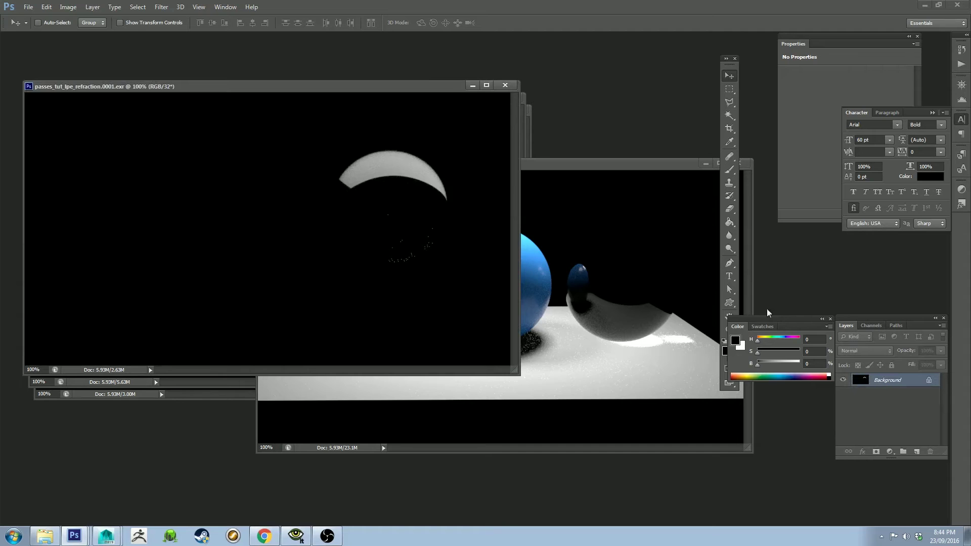
pyautogui.moveTo(450, 236); pyautogui.dragTo(681, 384)
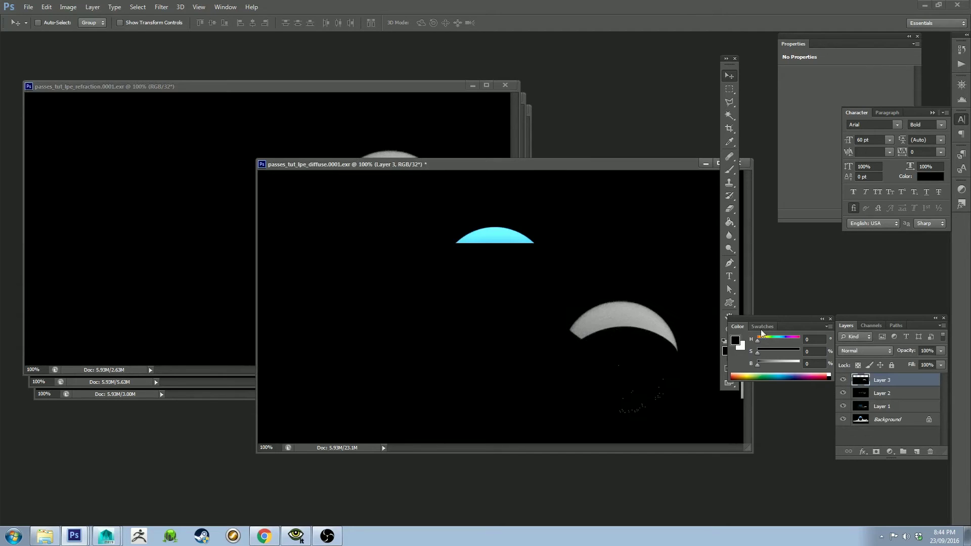
pyautogui.click(884, 351)
pyautogui.click(860, 189)
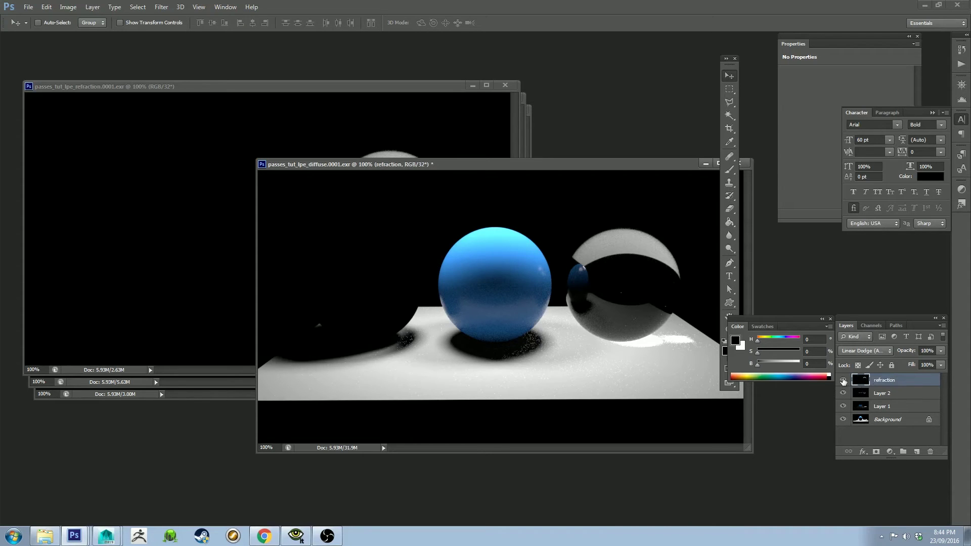
pyautogui.click(843, 381)
pyautogui.click(843, 381)
# Add the specular and subsurface passes, name the layers specular, subsurface, indirect_spec and indirect_diff, and close the subsurface source file.
pyautogui.hotkey('ctrl', 'Tab')
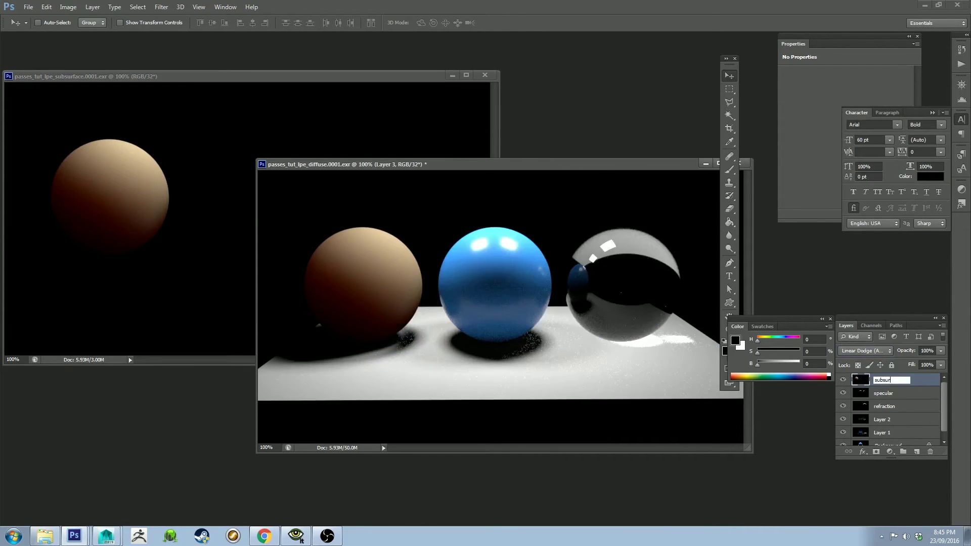
pyautogui.doubleClick(883, 413)
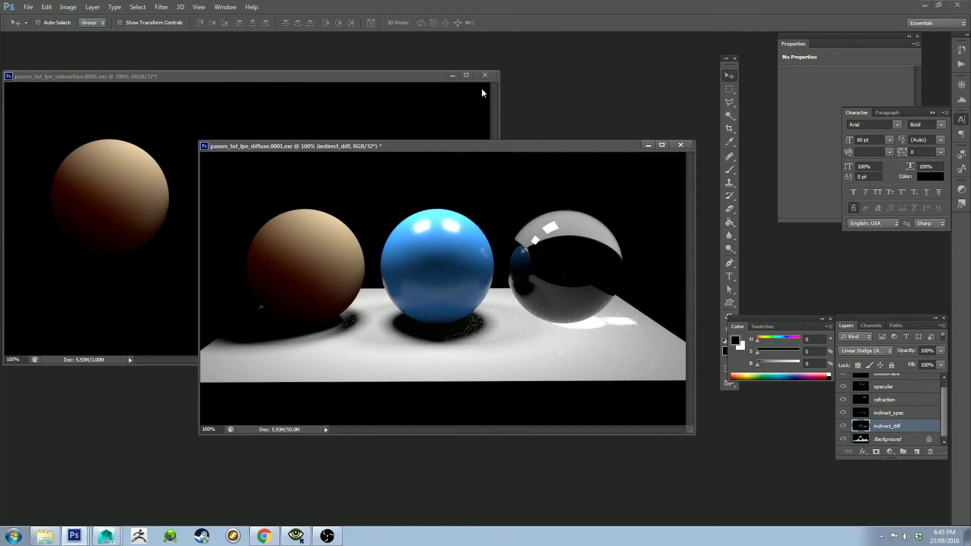
pyautogui.click(484, 74)
pyautogui.moveTo(524, 150); pyautogui.dragTo(544, 124)
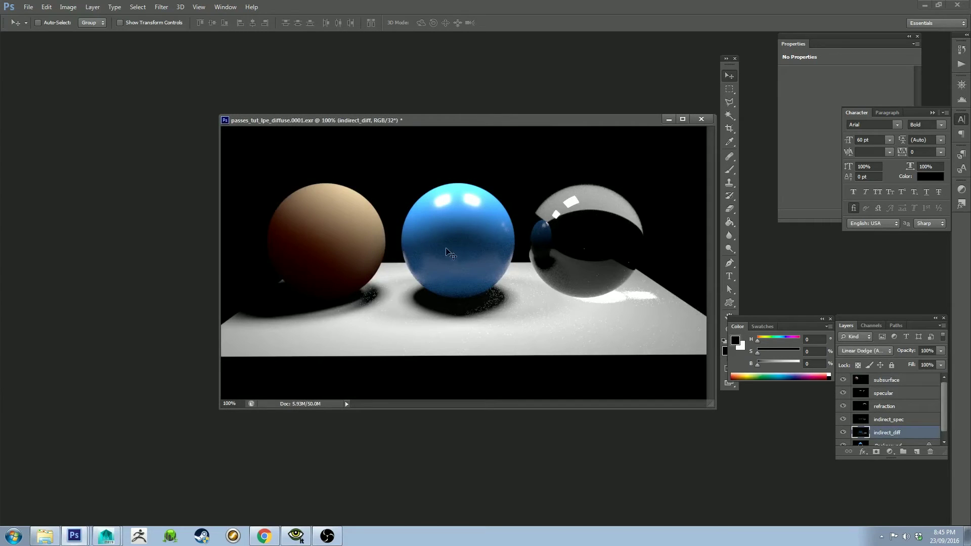
# Bring back the passes_tut.0001.exr beauty image and add an empty layer beneath its render layer.
pyautogui.hotkey('ctrl', 'shift', 'e')
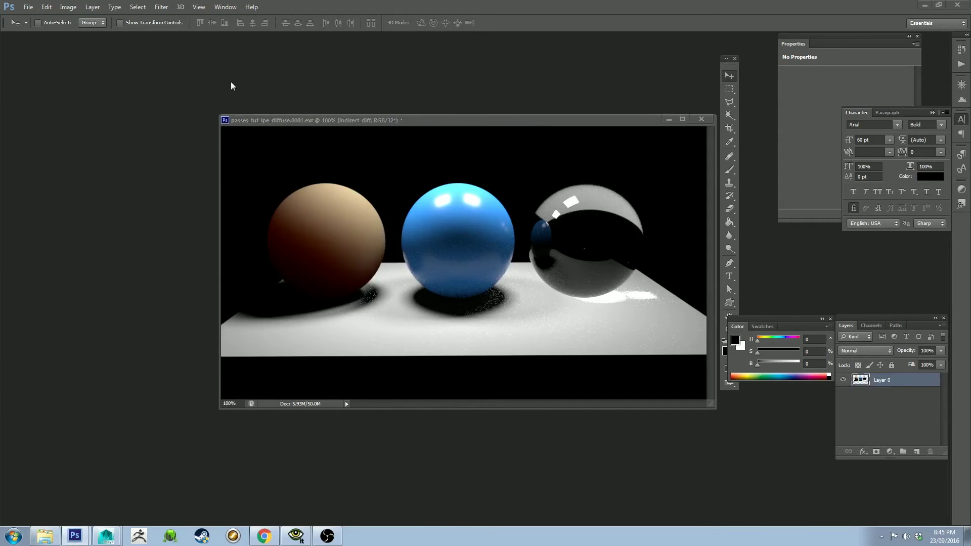
pyautogui.hotkey('ctrl', 'Tab')
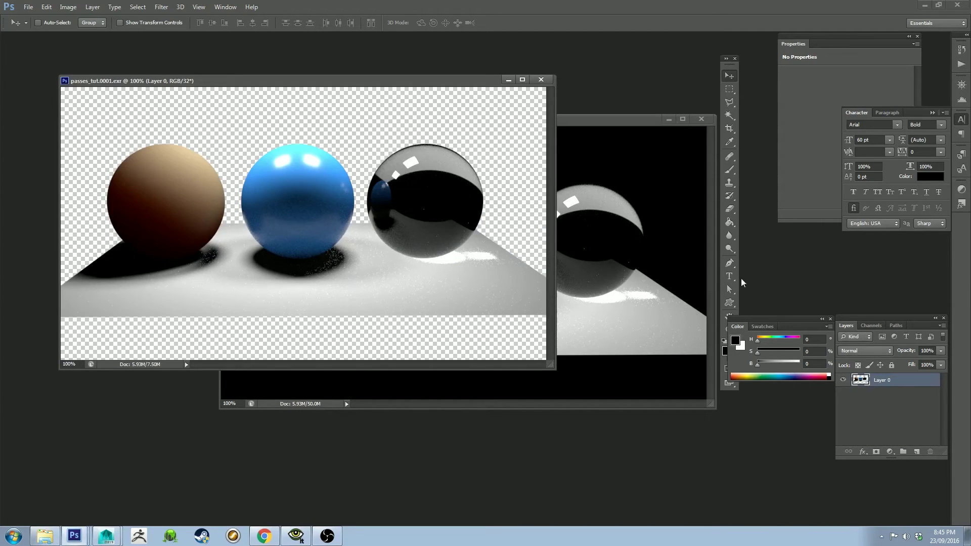
pyautogui.click(916, 451)
pyautogui.moveTo(873, 382); pyautogui.dragTo(873, 399)
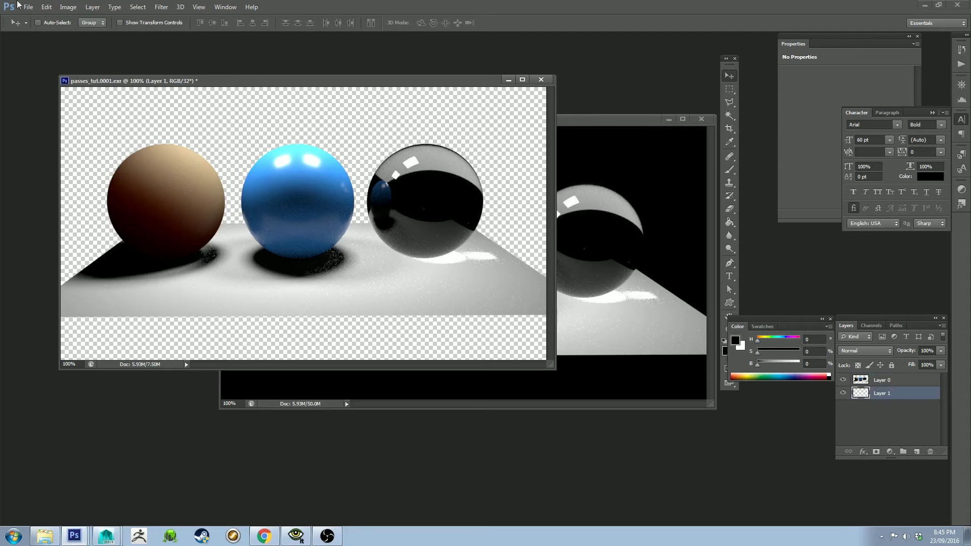
# Convert the beauty image to 8 Bits/Channel without merging its layers and fill the empty Layer 1 with black.
pyautogui.click(68, 7)
pyautogui.moveTo(70, 20)
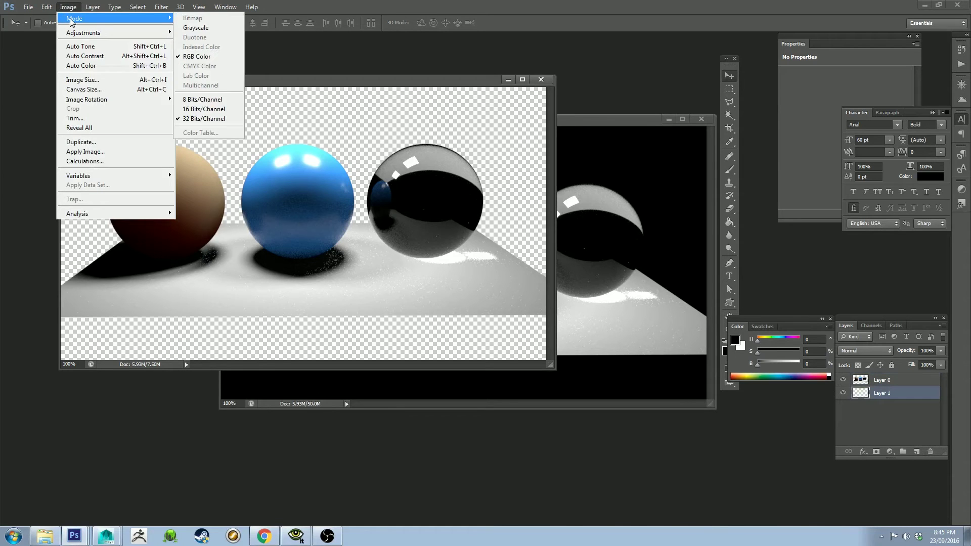
pyautogui.click(213, 100)
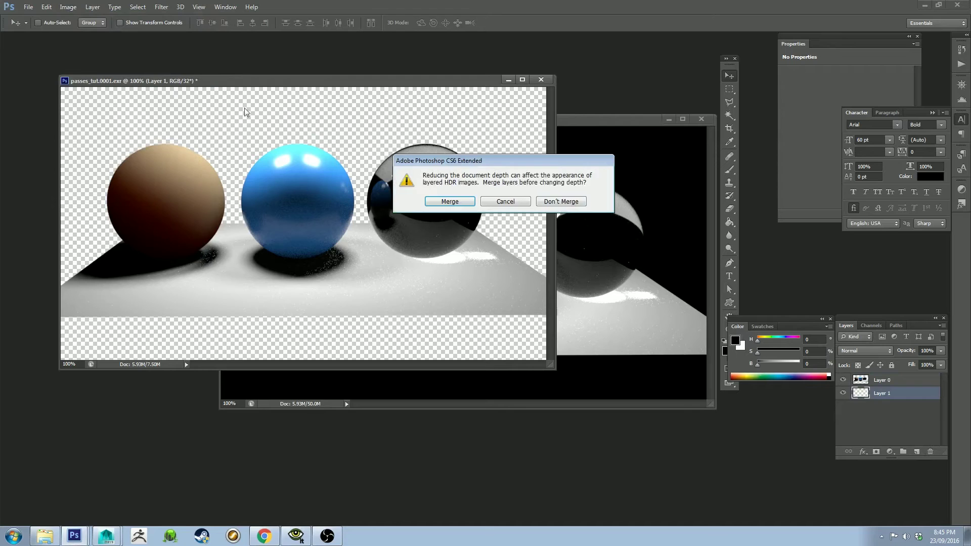
pyautogui.click(553, 202)
pyautogui.press('g')
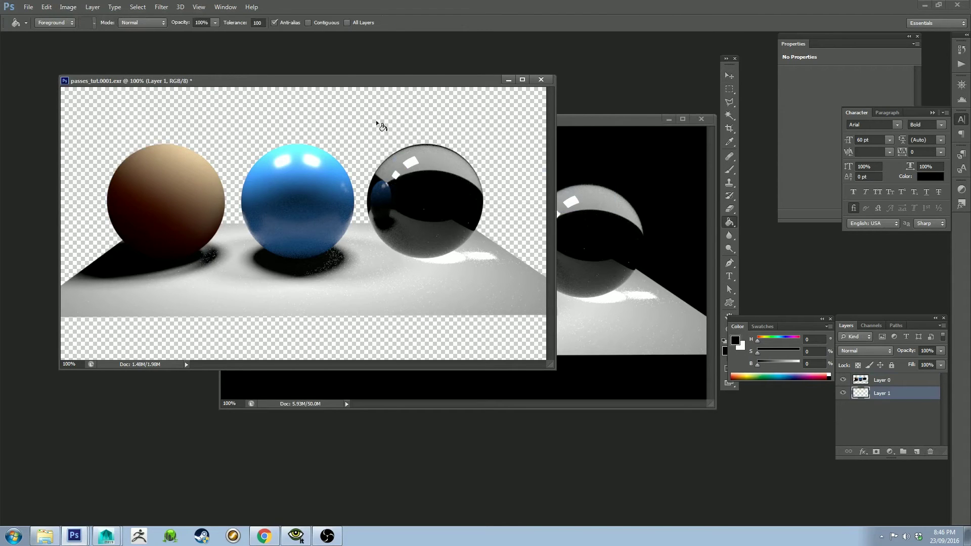
pyautogui.click(396, 124)
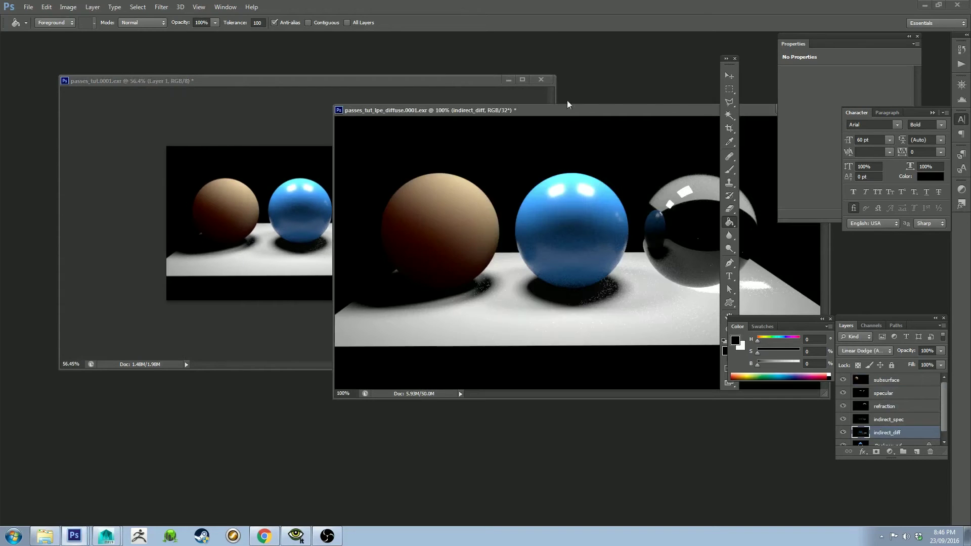
# Arrange the beauty image and the diffuse composite side by side, zoomed out so both full frames can be compared.
pyautogui.moveTo(556, 101); pyautogui.dragTo(327, 110)
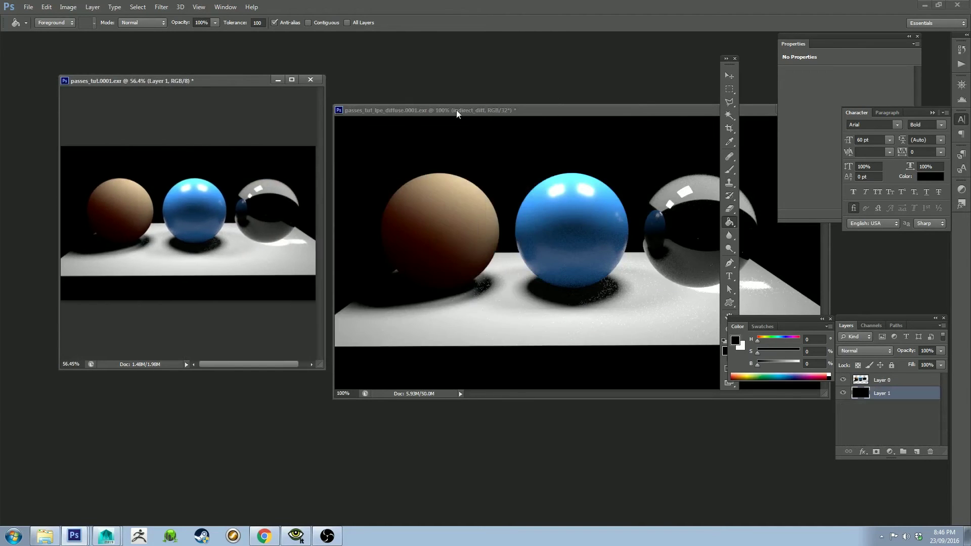
pyautogui.click(478, 109)
pyautogui.hotkey('ctrl', '0')
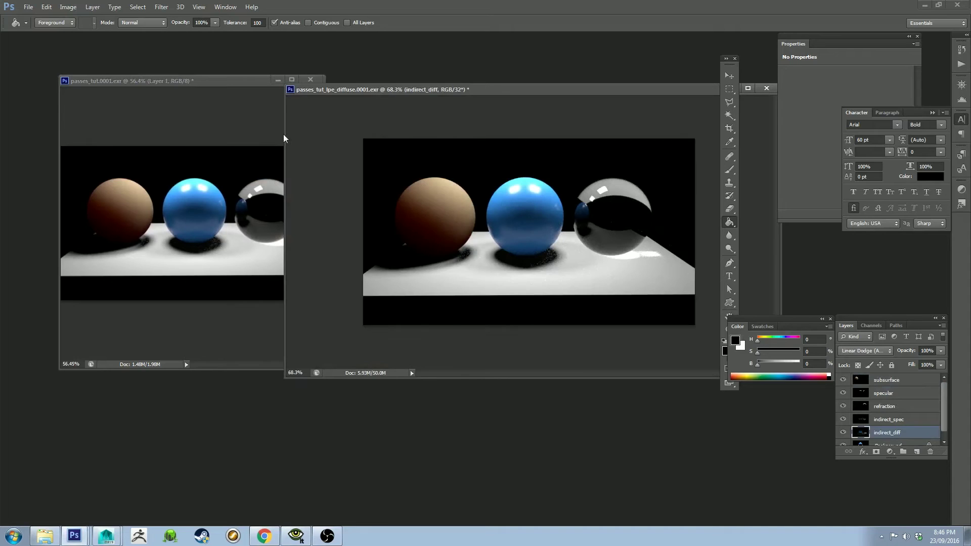
pyautogui.moveTo(284, 134); pyautogui.dragTo(450, 134)
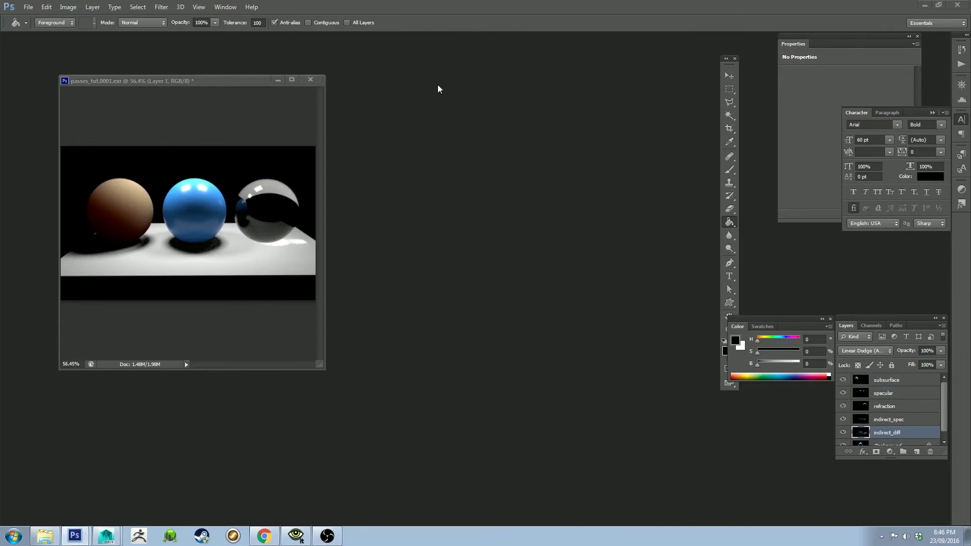
pyautogui.click(438, 84)
pyautogui.hotkey('ctrl', '-')
pyautogui.click(431, 77)
pyautogui.click(432, 80)
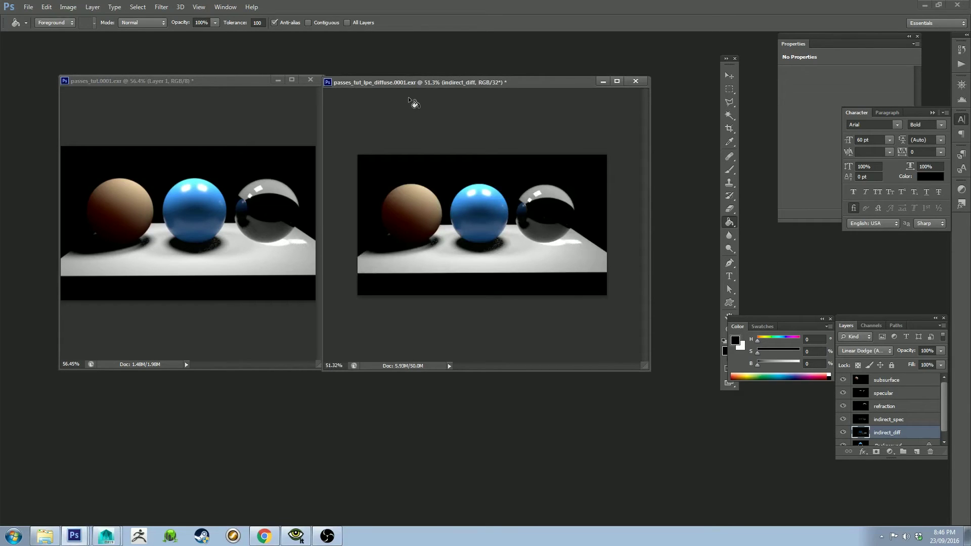
pyautogui.moveTo(423, 83); pyautogui.dragTo(399, 91)
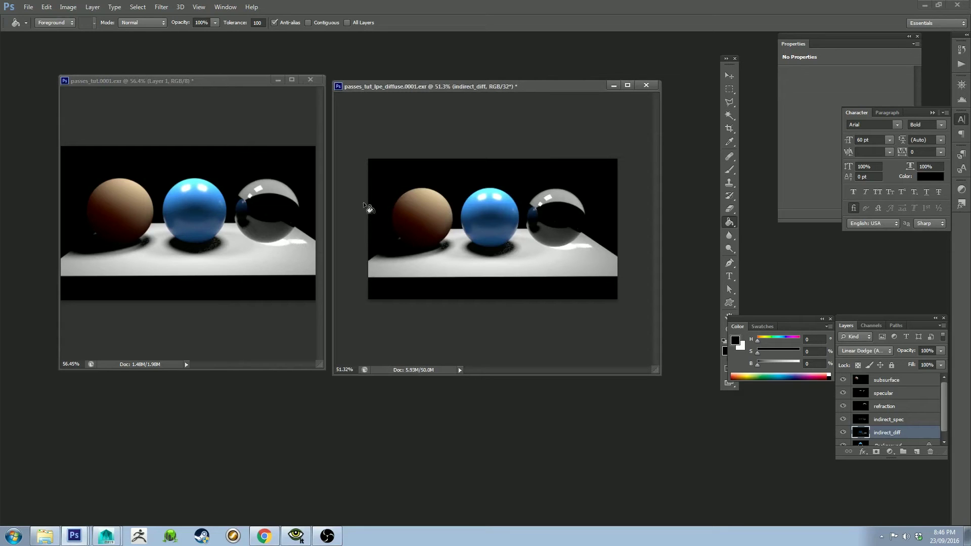
pyautogui.moveTo(234, 81); pyautogui.dragTo(208, 73)
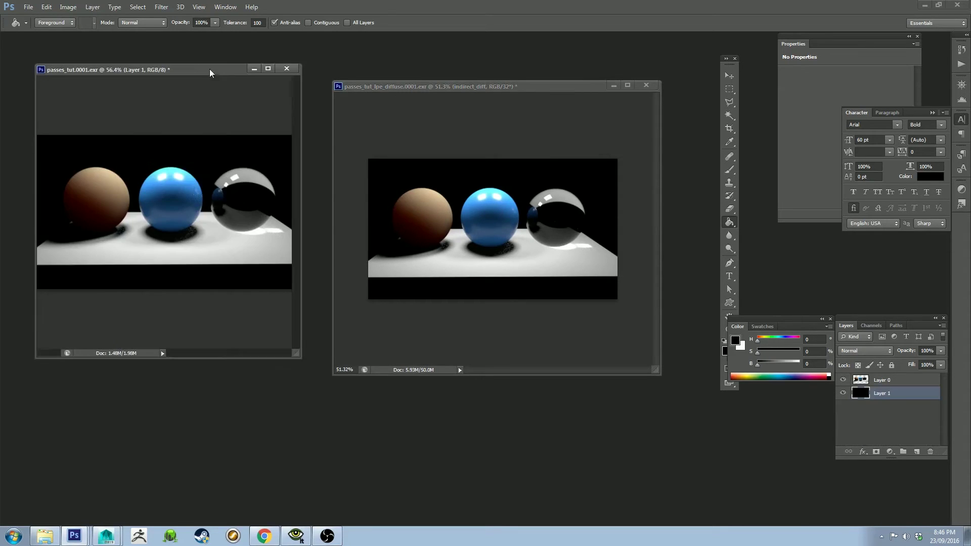
# Copy Layer 0 of the beauty image into the diffuse composite, accept the depth difference, and line it up with the spheres.
pyautogui.click(903, 380)
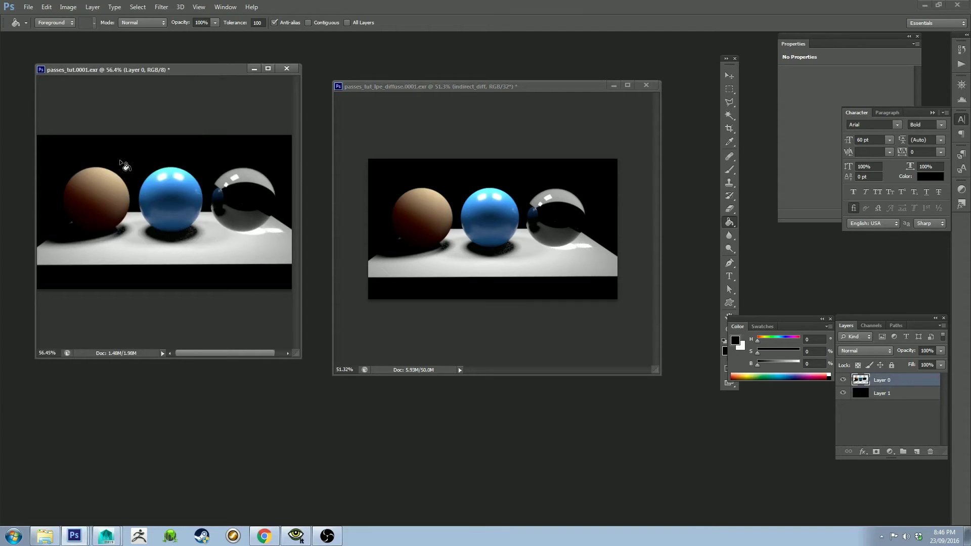
pyautogui.press('v')
pyautogui.moveTo(151, 186)
pyautogui.mouseDown()
pyautogui.moveTo(211, 182)
pyautogui.moveTo(481, 205)
pyautogui.moveTo(487, 213)
pyautogui.mouseUp()
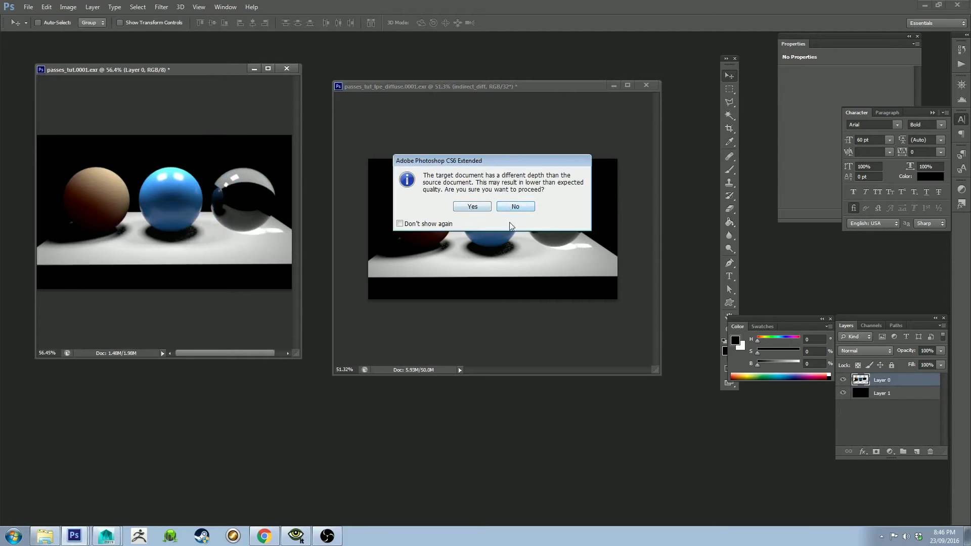
pyautogui.press('Return')
pyautogui.click(540, 232)
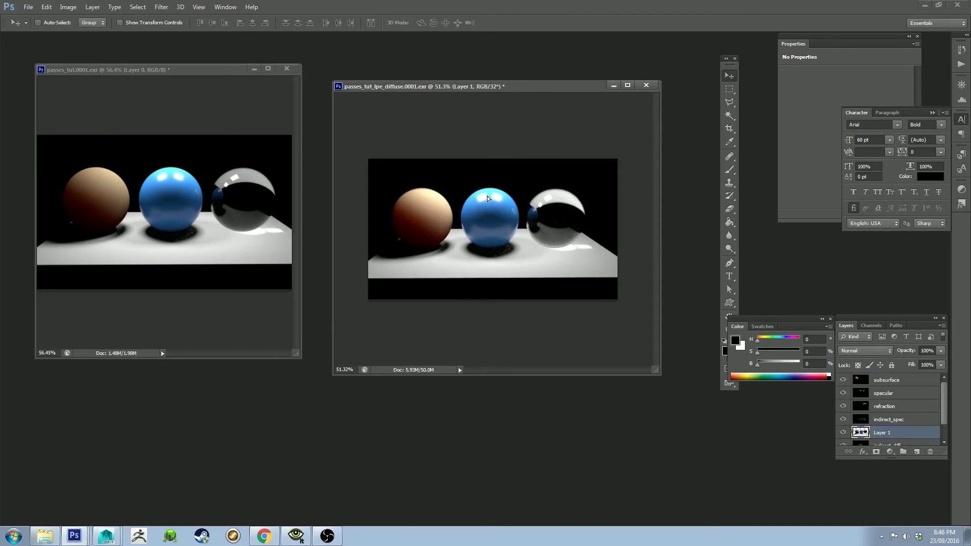
# Enlarge the composite's window and select everything outside the outline of the copied beauty layer.
pyautogui.keyDown('alt'); pyautogui.scroll(3, 488, 203); pyautogui.keyUp('alt')
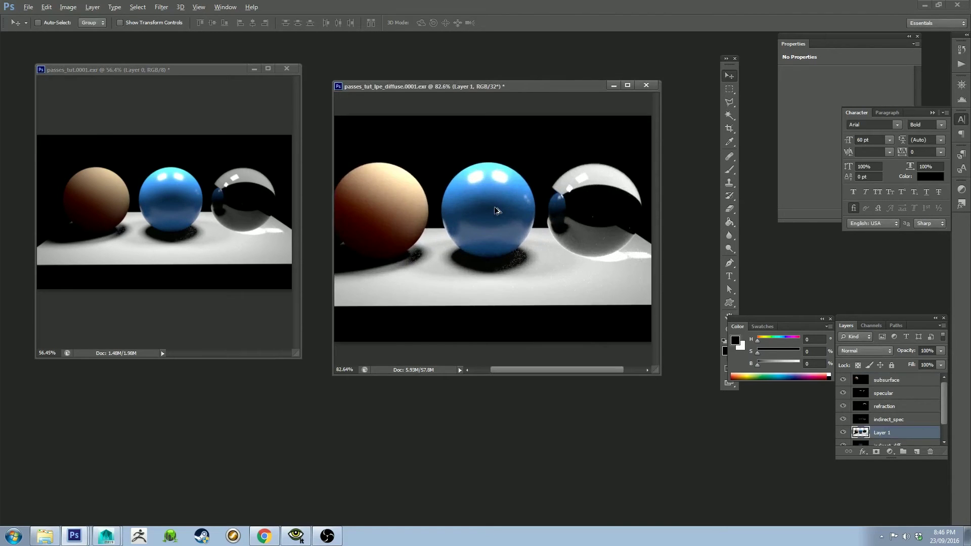
pyautogui.keyDown('alt'); pyautogui.scroll(-4, 497, 210); pyautogui.keyUp('alt')
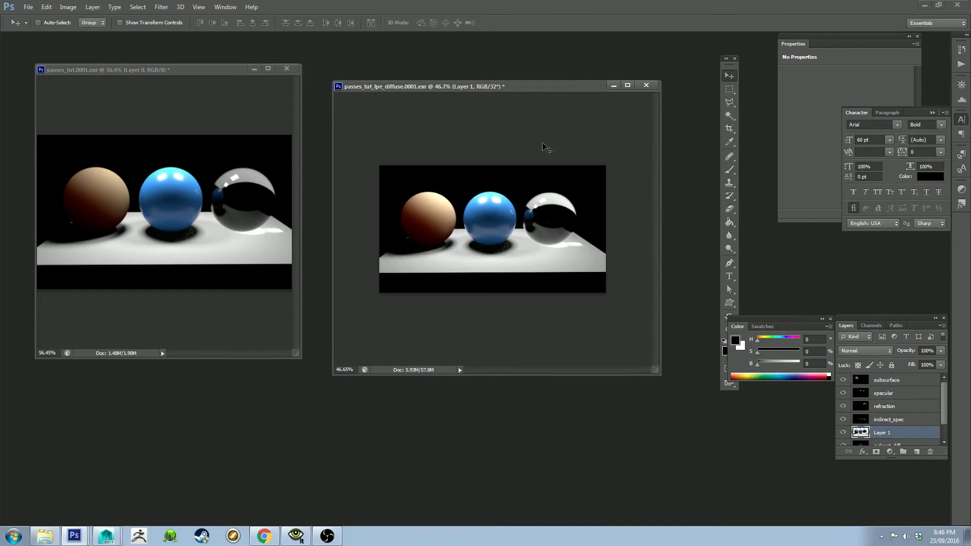
pyautogui.moveTo(594, 89); pyautogui.dragTo(432, 80)
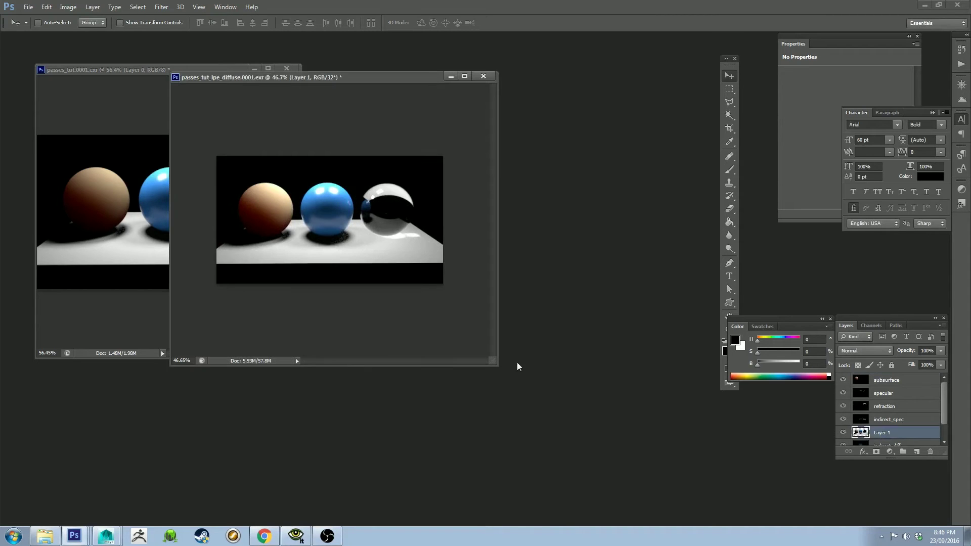
pyautogui.moveTo(494, 362); pyautogui.dragTo(740, 445)
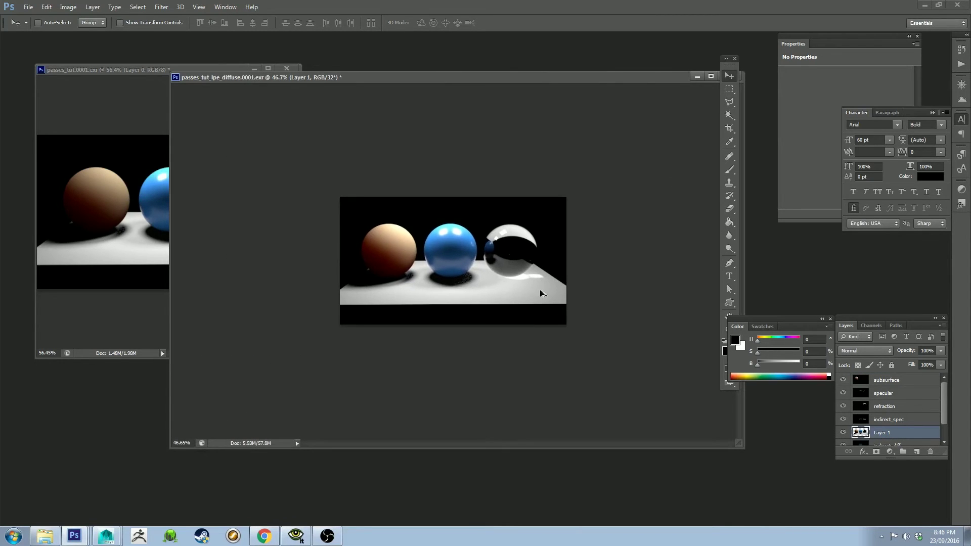
pyautogui.keyDown('alt'); pyautogui.scroll(4, 536, 287); pyautogui.keyUp('alt')
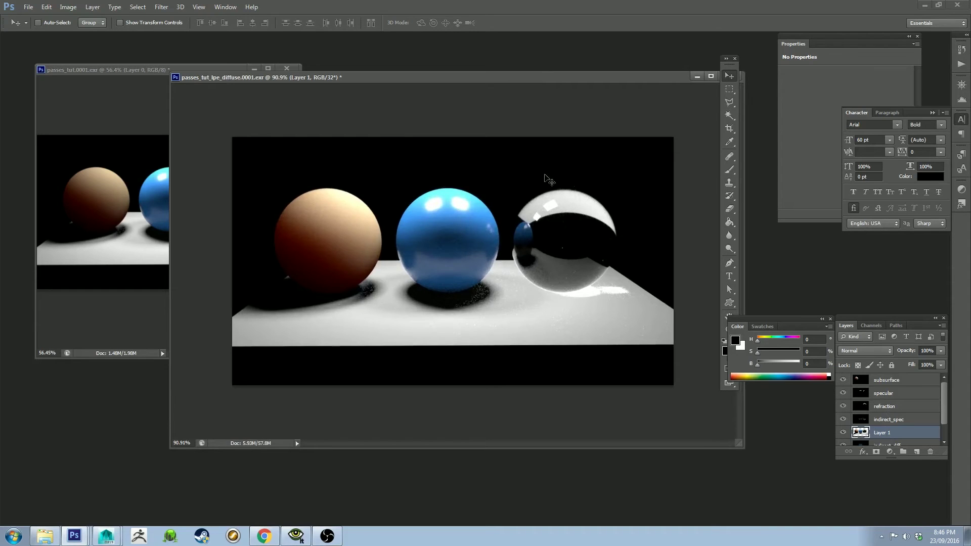
pyautogui.moveTo(861, 432); pyautogui.dragTo(862, 436)
pyautogui.keyDown('ctrl'); pyautogui.click(861, 434); pyautogui.keyUp('ctrl')
pyautogui.hotkey('ctrl', 'shift', 'i')
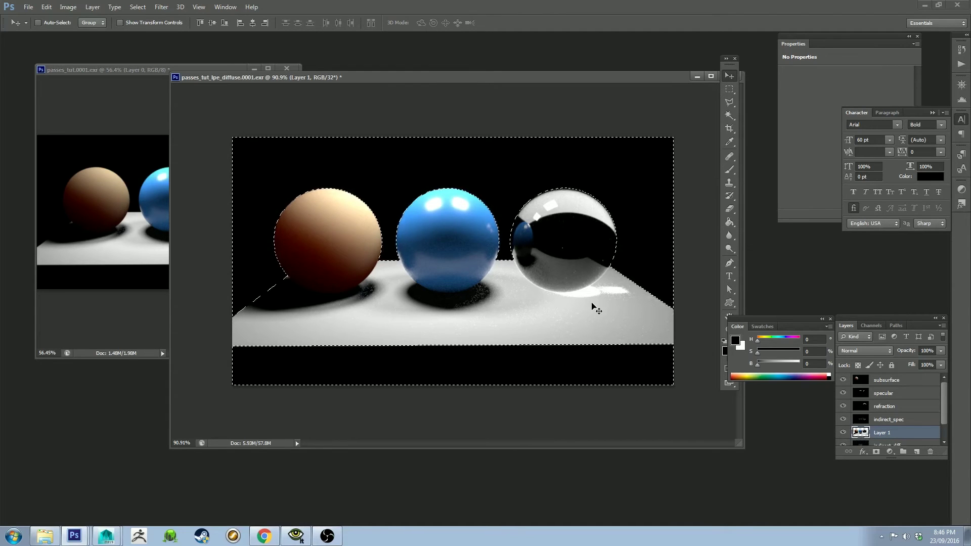
# Delete the selected surroundings from the subsurface, specular, refraction, indirect_spec and indirect_diff layers.
pyautogui.click(864, 386)
pyautogui.press('Delete')
pyautogui.click(882, 394)
pyautogui.press('Delete')
pyautogui.click(889, 407)
pyautogui.press('Delete')
pyautogui.click(887, 420)
pyautogui.press('Delete')
pyautogui.scroll(-2, 891, 424)
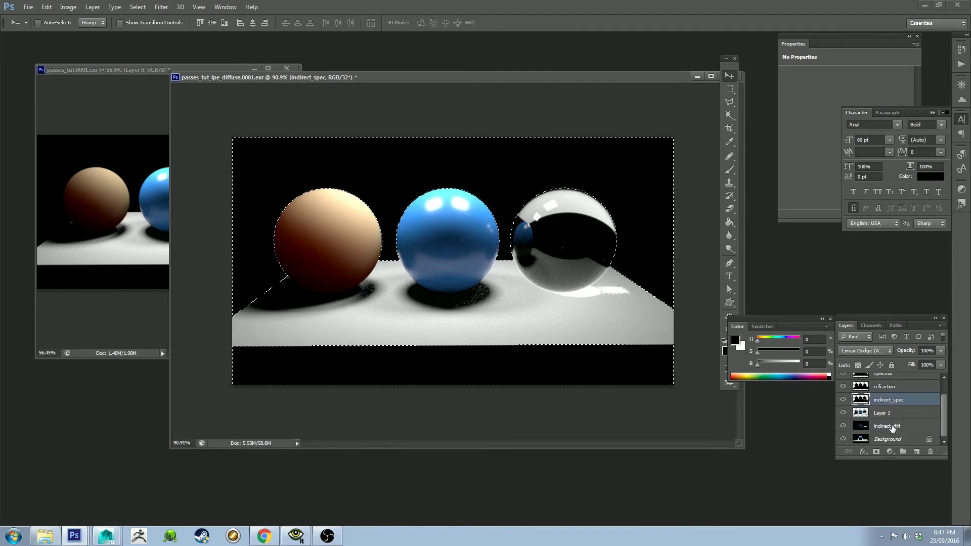
pyautogui.click(893, 426)
pyautogui.press('Delete')
# Move indirect_diff above the beauty layer, hide the beauty layer, deselect, and check the composite with Background hidden and shown.
pyautogui.moveTo(879, 426); pyautogui.dragTo(879, 410)
pyautogui.click(882, 426)
pyautogui.click(843, 426)
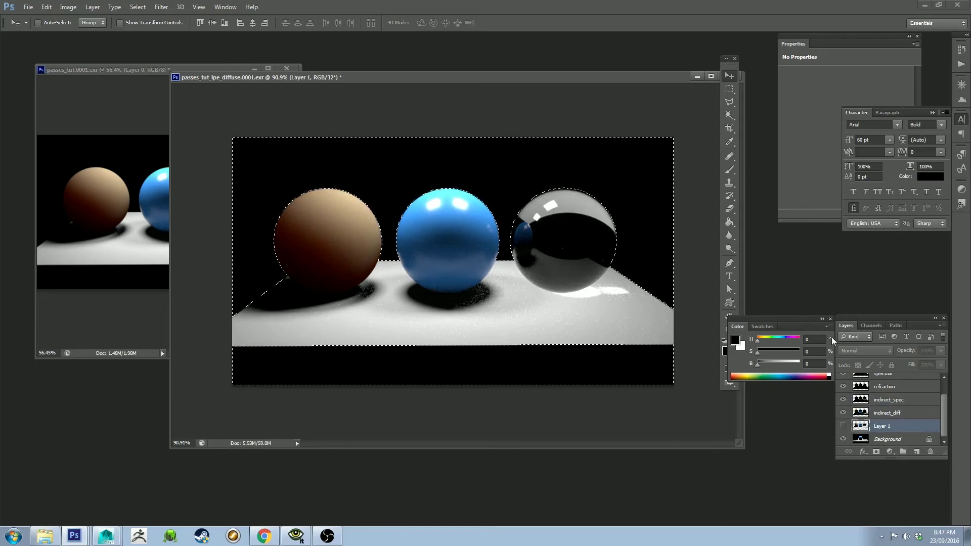
pyautogui.hotkey('ctrl', 'd')
pyautogui.click(843, 439)
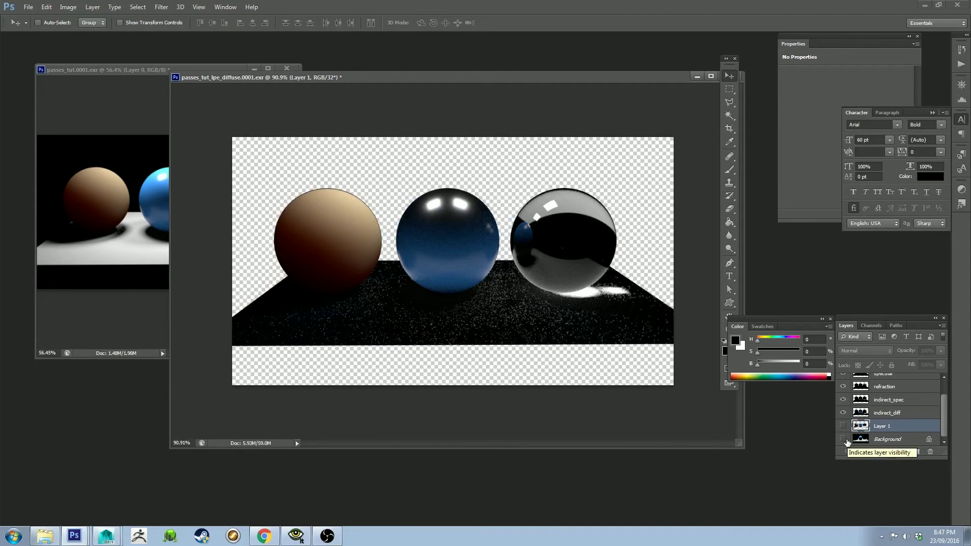
pyautogui.click(843, 438)
# Replace the locked Background with a duplicate named Background copy and clear the area around the spheres and floor.
pyautogui.click(909, 445)
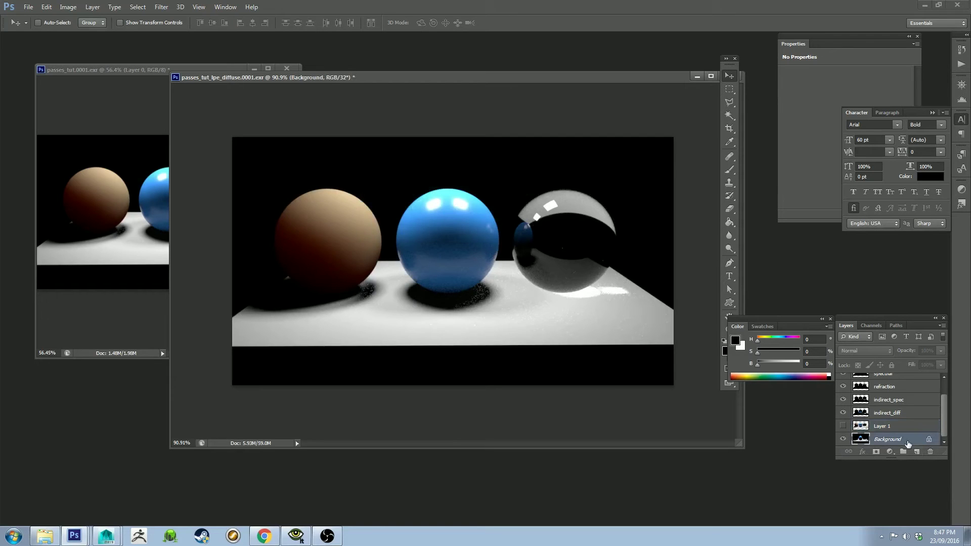
pyautogui.rightClick(909, 441)
pyautogui.click(924, 342)
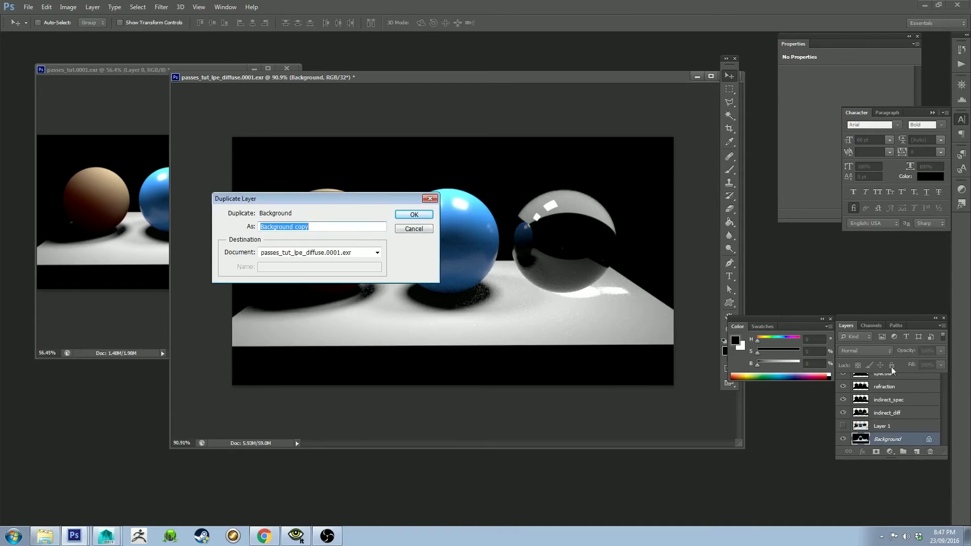
pyautogui.click(413, 214)
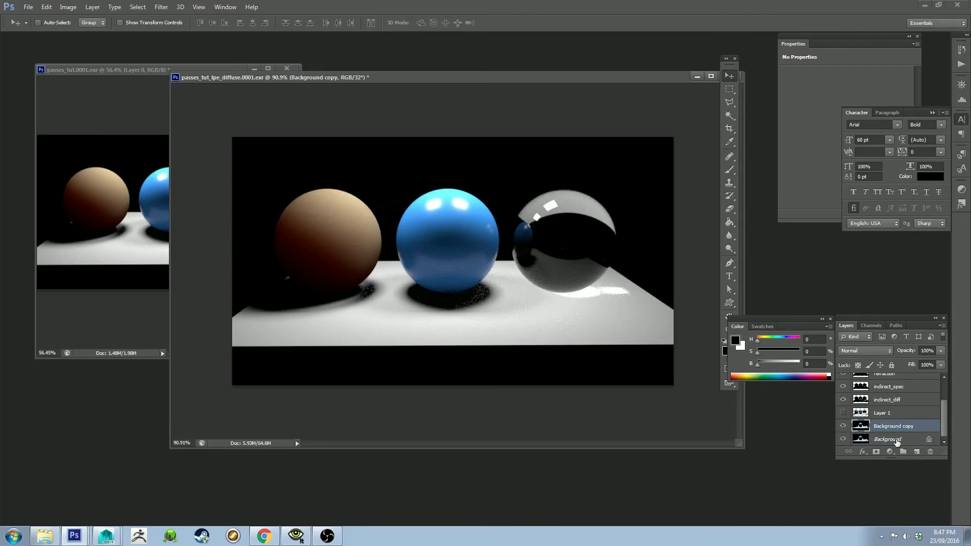
pyautogui.rightClick(897, 439)
pyautogui.click(900, 352)
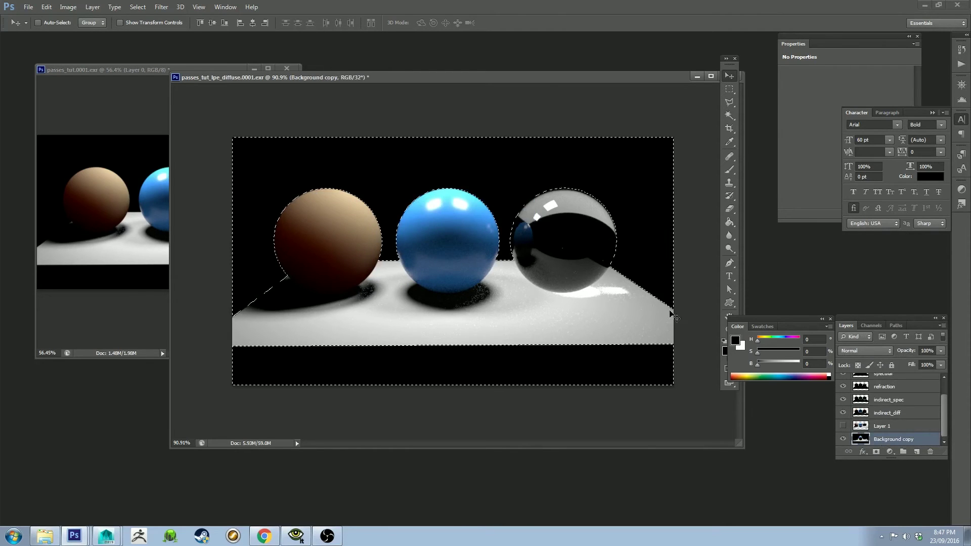
# Add an empty layer beneath Background copy and ready the Paint Bucket tool.
pyautogui.click(916, 451)
pyautogui.moveTo(858, 424); pyautogui.dragTo(860, 445)
pyautogui.press('g')
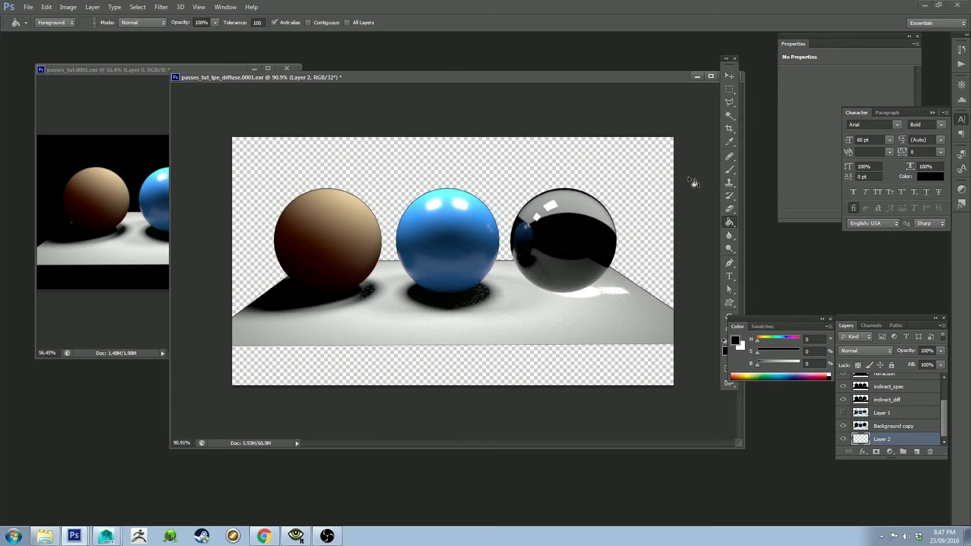
# Convert the composite to 8 Bits/Channel without merging its layers and fill the empty bottom layer with black.
pyautogui.click(77, 10)
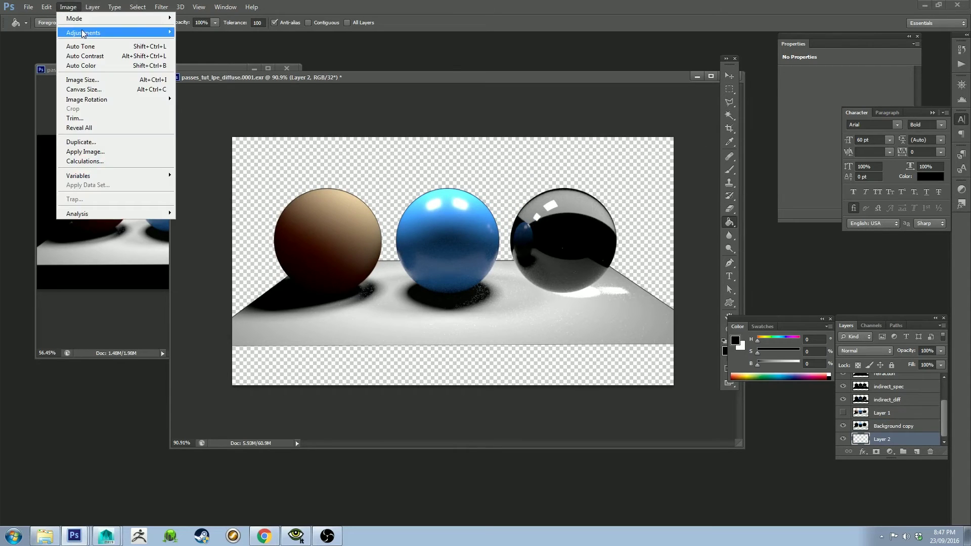
pyautogui.click(68, 7)
pyautogui.click(68, 7)
pyautogui.moveTo(85, 20)
pyautogui.click(199, 104)
pyautogui.click(559, 205)
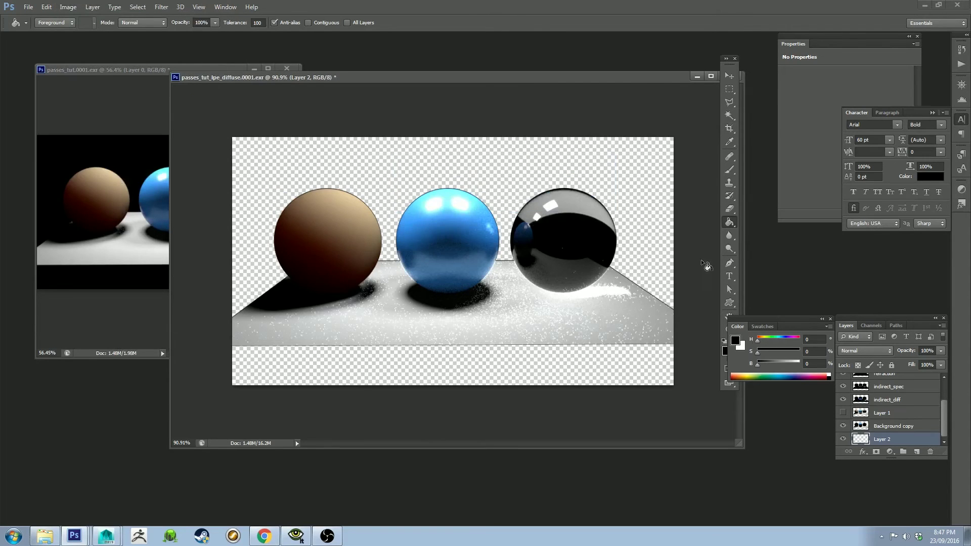
pyautogui.click(576, 160)
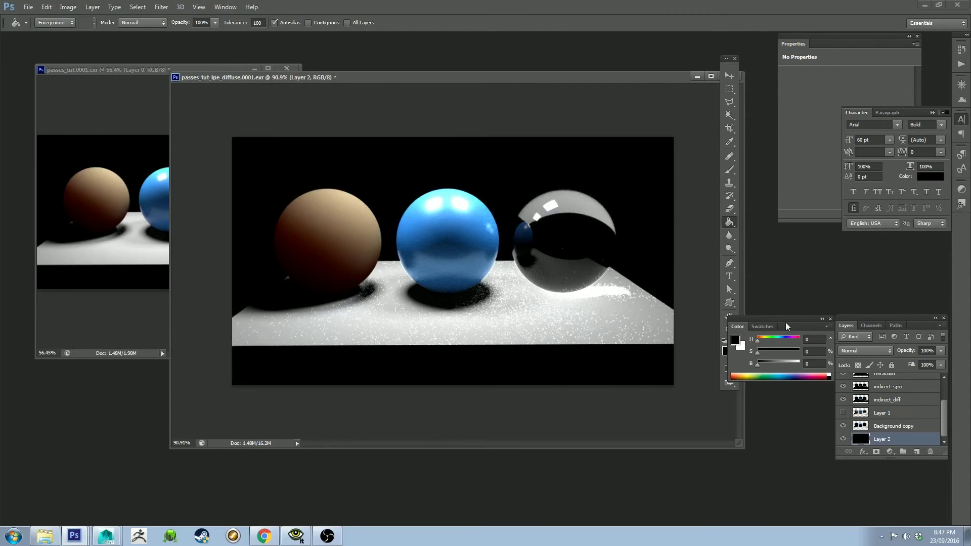
# Reduce the opacity of the specular layer to soften the highlights on the spheres.
pyautogui.keyDown('alt'); pyautogui.scroll(-3, 535, 209); pyautogui.keyUp('alt')
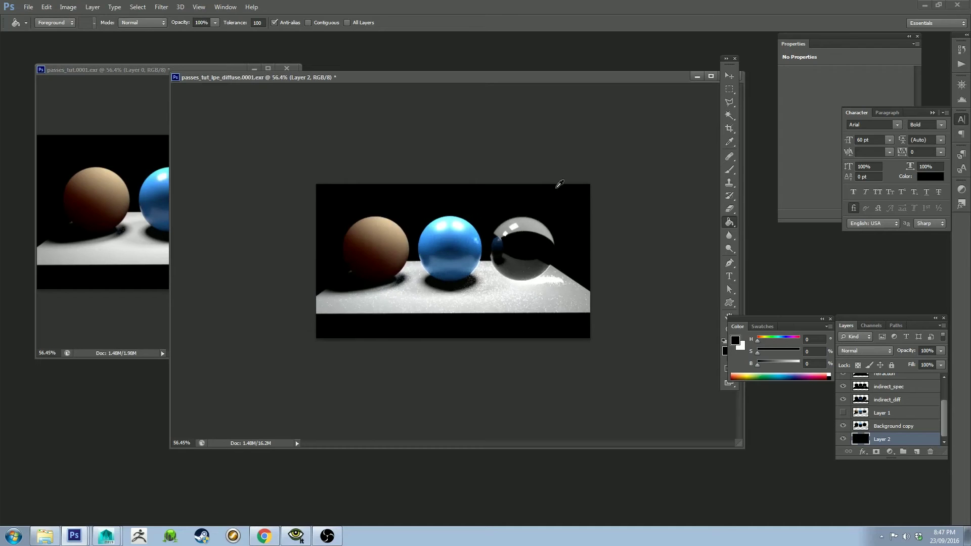
pyautogui.keyDown('alt'); pyautogui.scroll(2, 540, 265); pyautogui.keyUp('alt')
pyautogui.press('v')
pyautogui.scroll(2, 895, 423)
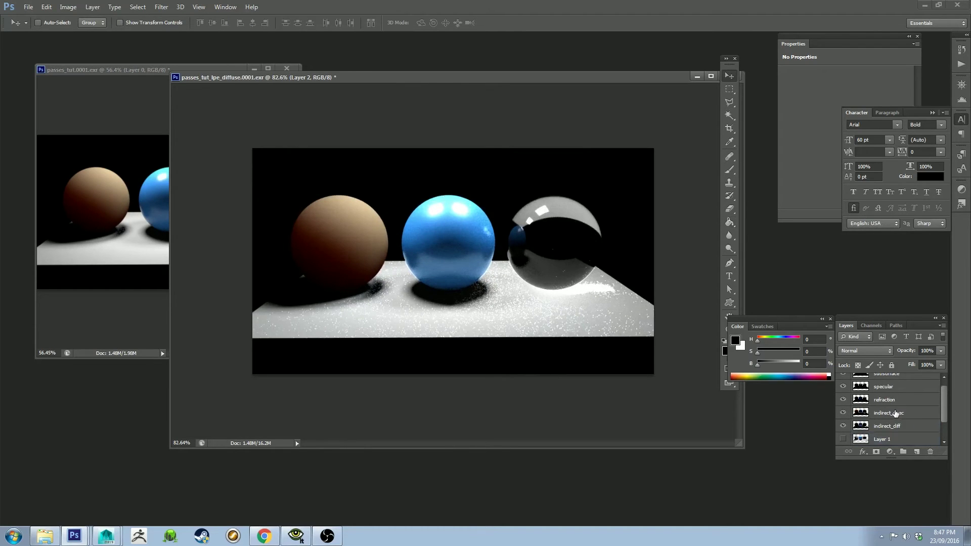
pyautogui.click(883, 393)
pyautogui.click(941, 350)
pyautogui.moveTo(930, 361)
pyautogui.mouseDown()
pyautogui.moveTo(898, 360)
pyautogui.moveTo(922, 366)
pyautogui.mouseUp()
# Add a Hue/Saturation adjustment layer above the subsurface layer and set its hue to +54 and saturation to +71.
pyautogui.click(903, 378)
pyautogui.click(940, 351)
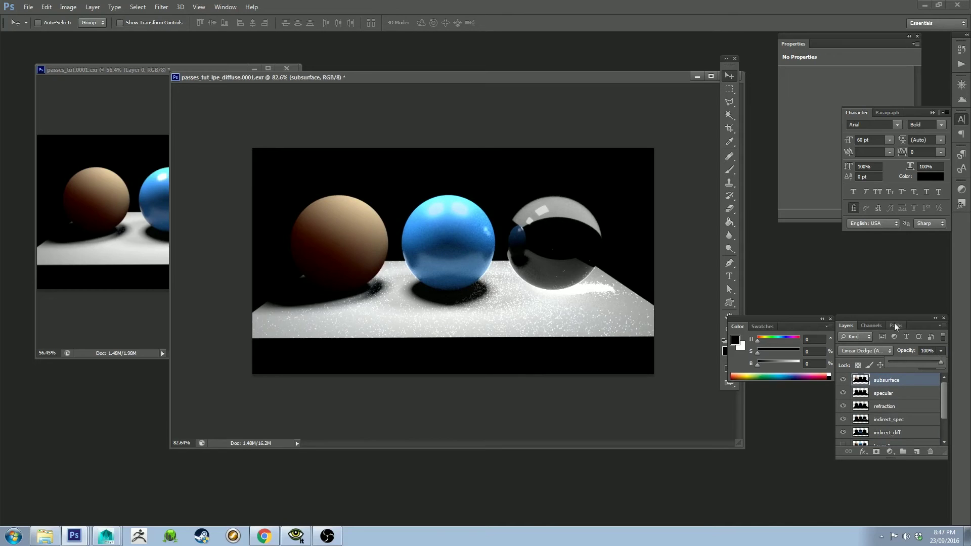
pyautogui.click(916, 324)
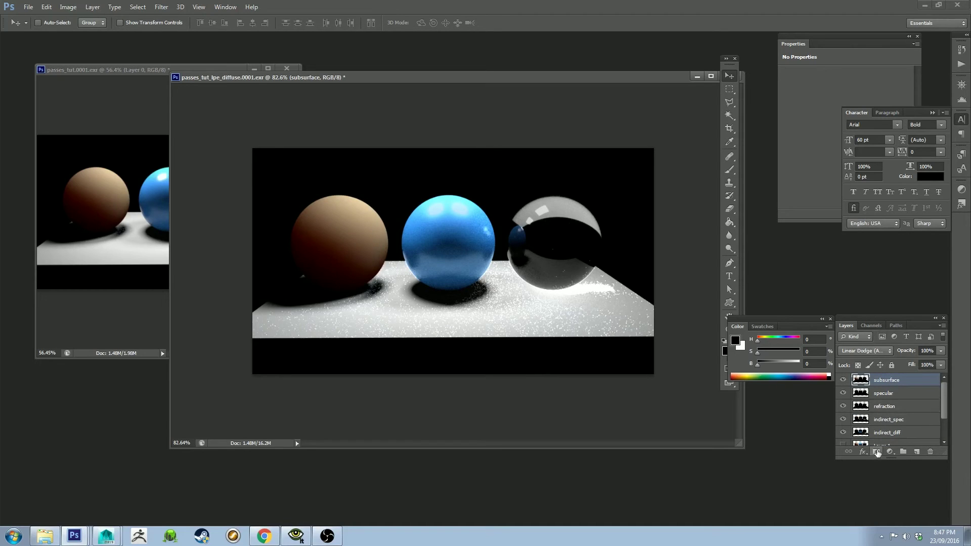
pyautogui.click(890, 452)
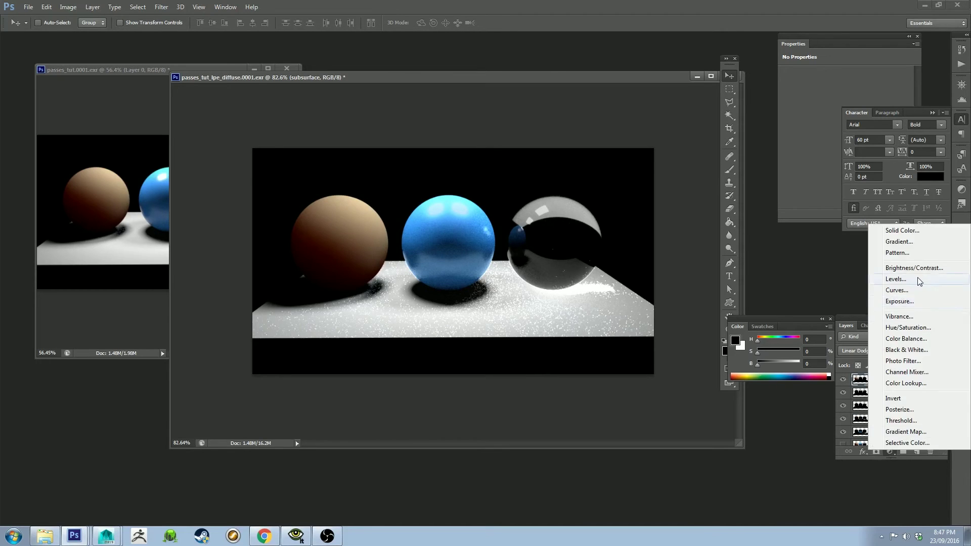
pyautogui.click(919, 328)
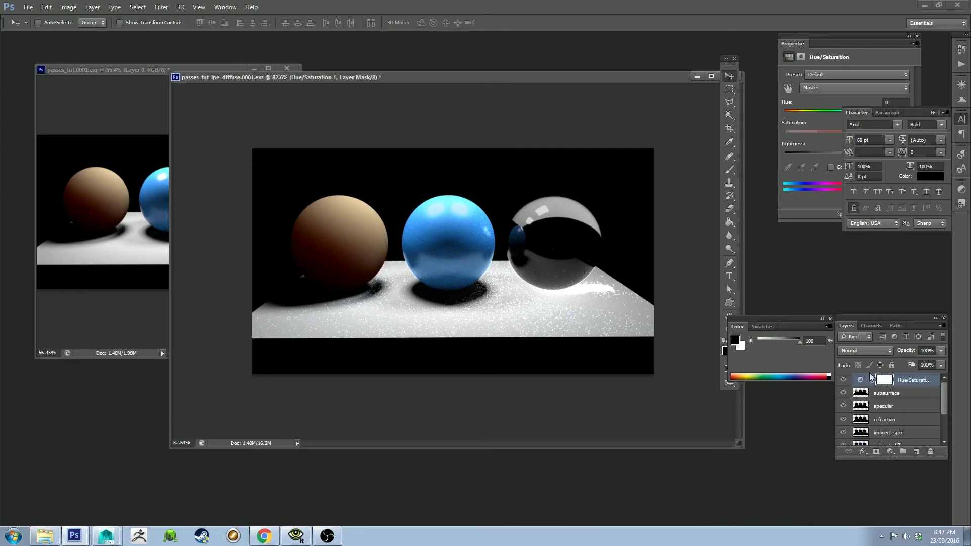
pyautogui.moveTo(842, 47); pyautogui.dragTo(799, 76)
pyautogui.moveTo(802, 162); pyautogui.dragTo(835, 145)
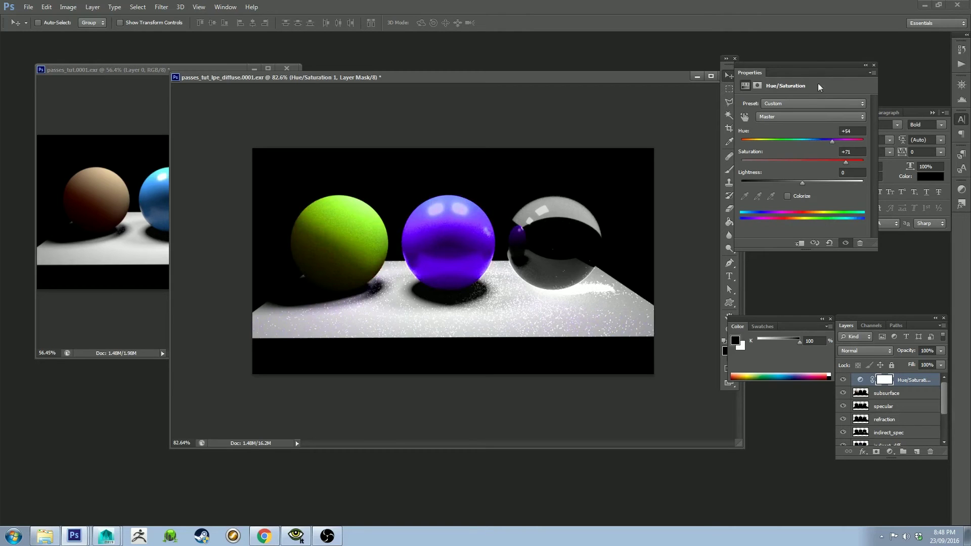
# Rearrange the Properties and Color panels and shift the composite's window so the Hue/Saturation settings and tools are unobstructed.
pyautogui.doubleClick(816, 66)
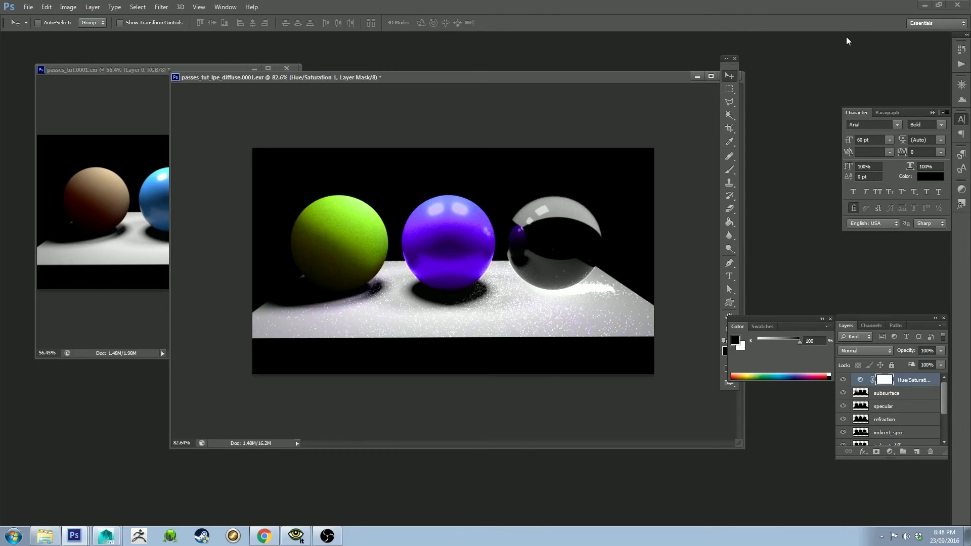
pyautogui.doubleClick(845, 37)
pyautogui.doubleClick(800, 319)
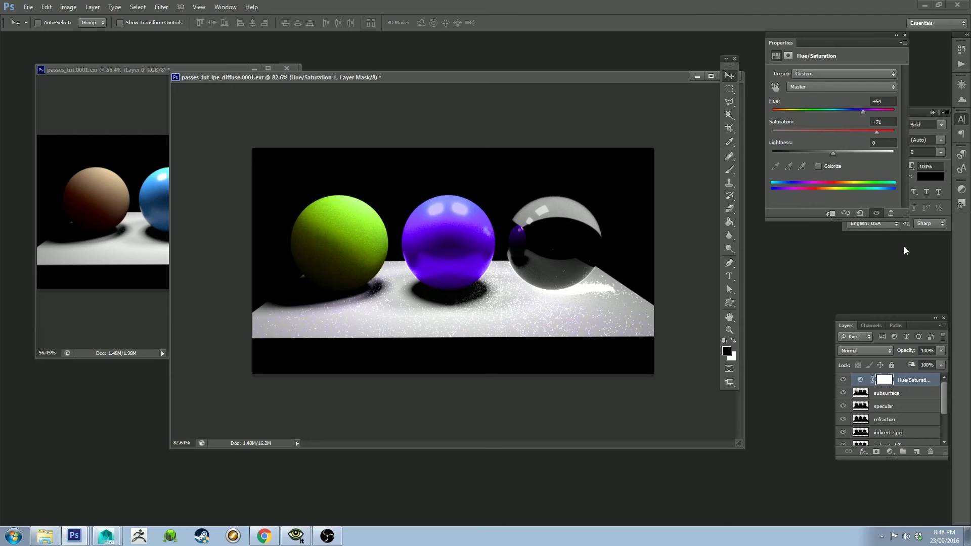
pyautogui.press('F6')
pyautogui.moveTo(538, 73); pyautogui.dragTo(479, 61)
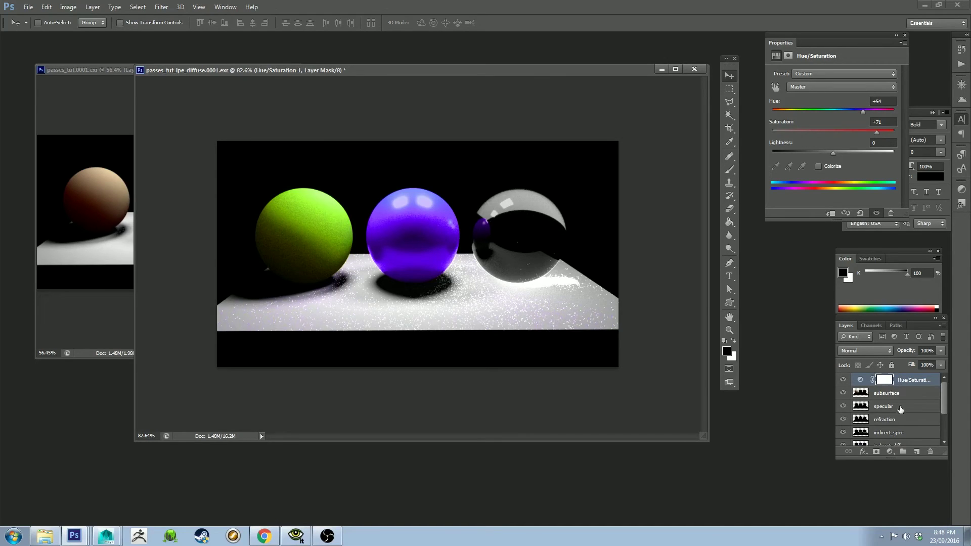
pyautogui.scroll(-3, 898, 410)
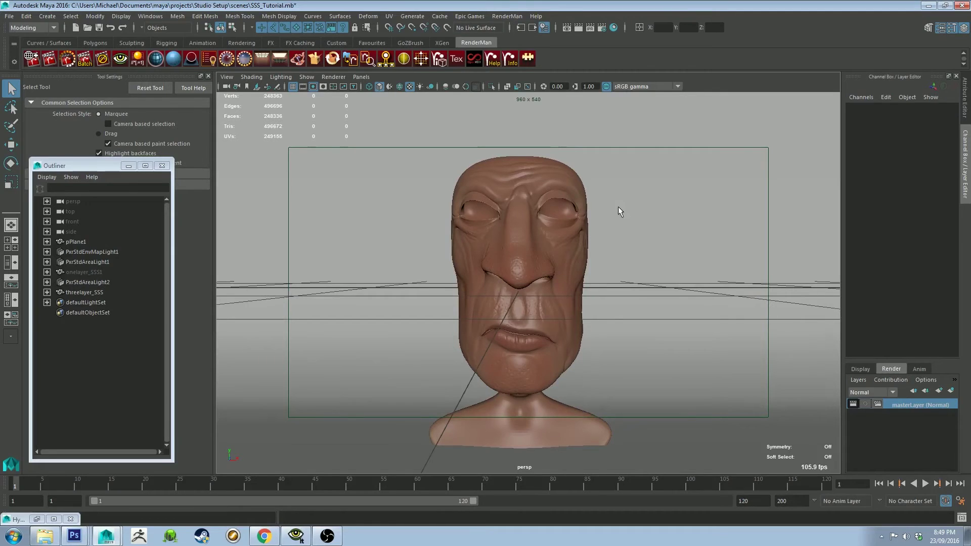
# Frame the head model front-on within the persp camera's 960 x 540 resolution gate in Maya.
pyautogui.keyDown('alt'); pyautogui.moveTo(618, 207); pyautogui.dragTo(626, 202); pyautogui.keyUp('alt')
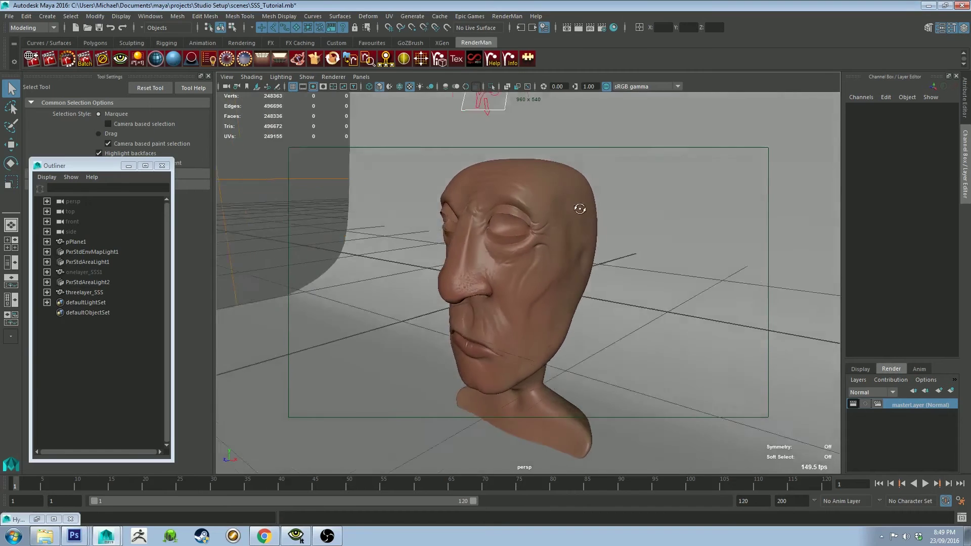
pyautogui.keyDown('alt'); pyautogui.moveTo(576, 209); pyautogui.dragTo(621, 208); pyautogui.keyUp('alt')
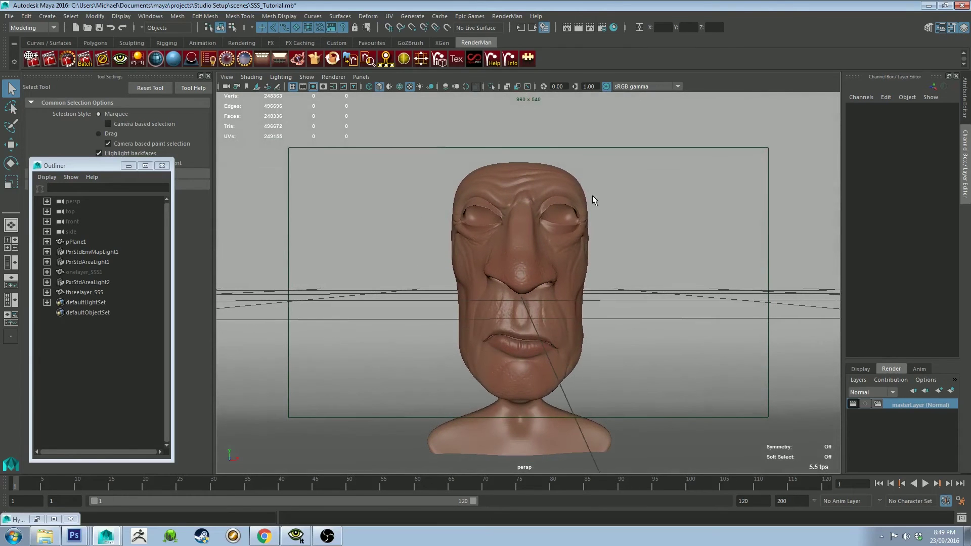
pyautogui.scroll(2, 609, 257)
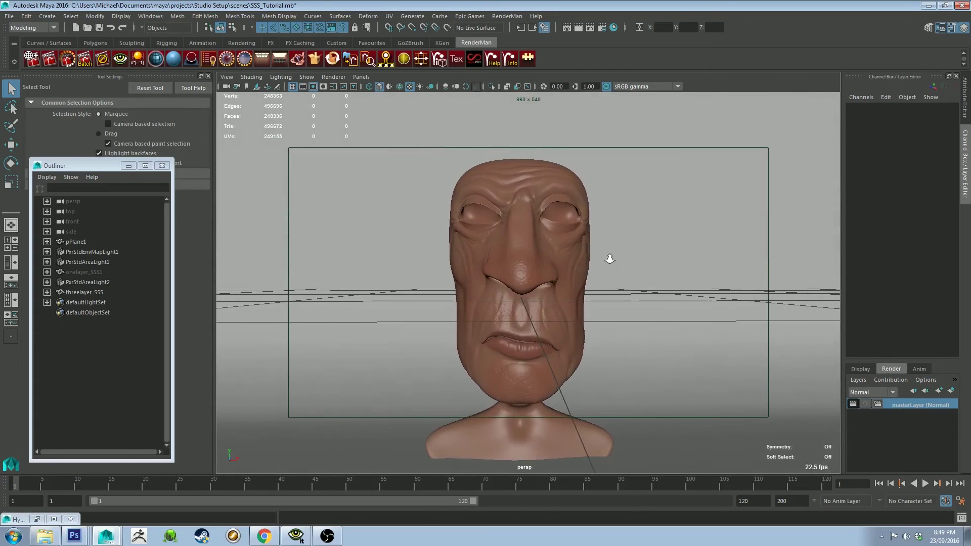
pyautogui.keyDown('alt'); pyautogui.moveTo(610, 261); pyautogui.dragTo(613, 257, button='middle'); pyautogui.keyUp('alt')
pyautogui.keyDown('alt'); pyautogui.moveTo(615, 251); pyautogui.dragTo(601, 232); pyautogui.keyUp('alt')
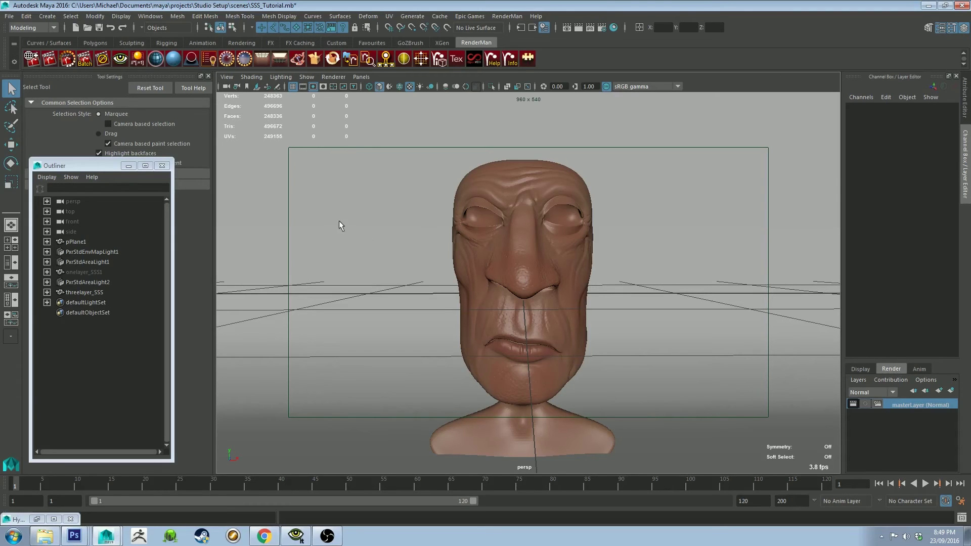
pyautogui.keyDown('alt'); pyautogui.moveTo(470, 217); pyautogui.dragTo(440, 205, button='middle'); pyautogui.keyUp('alt')
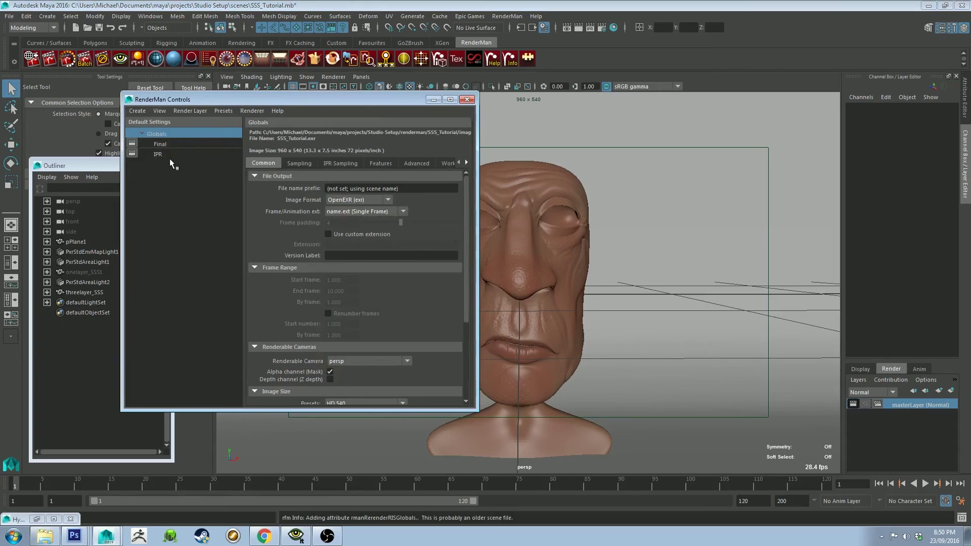
# Set the RenderMan IPR integrator to LollipopShaders with 200 max samples, and move the controls window out of the way.
pyautogui.click(324, 164)
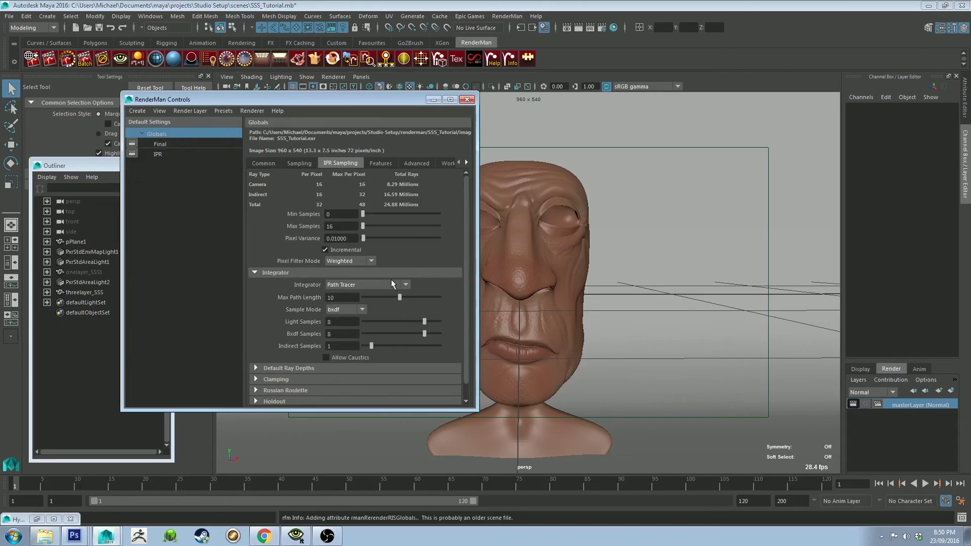
pyautogui.click(377, 284)
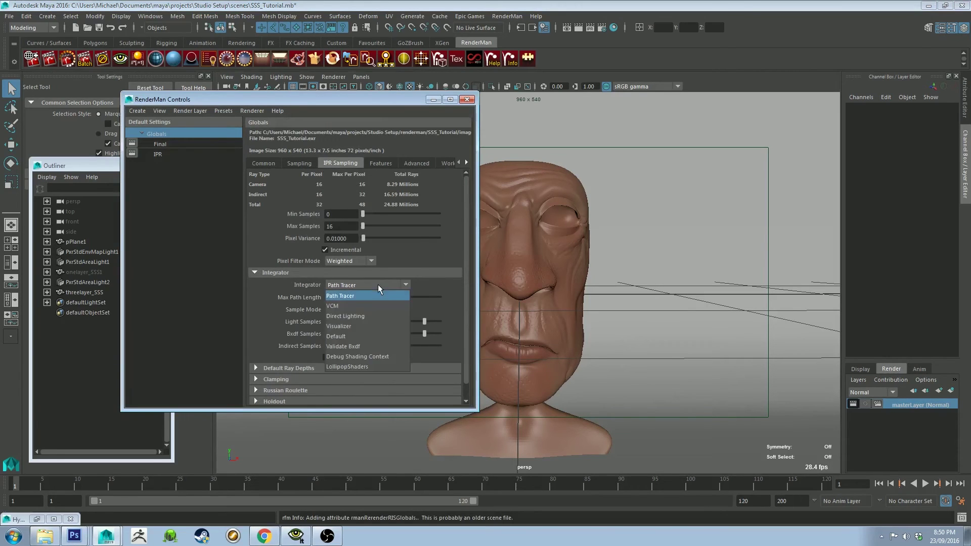
pyautogui.click(344, 367)
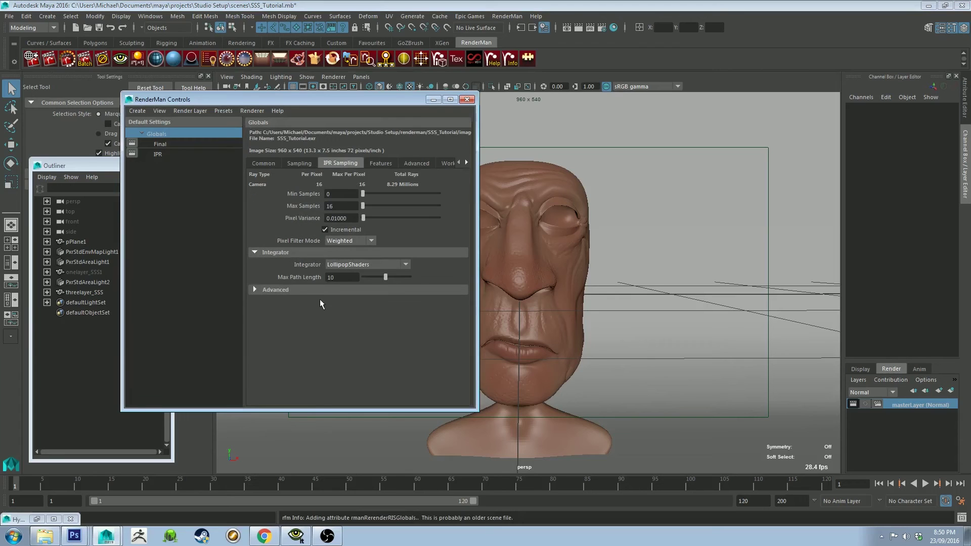
pyautogui.doubleClick(350, 208)
pyautogui.write('200')
pyautogui.moveTo(390, 102); pyautogui.dragTo(291, 185)
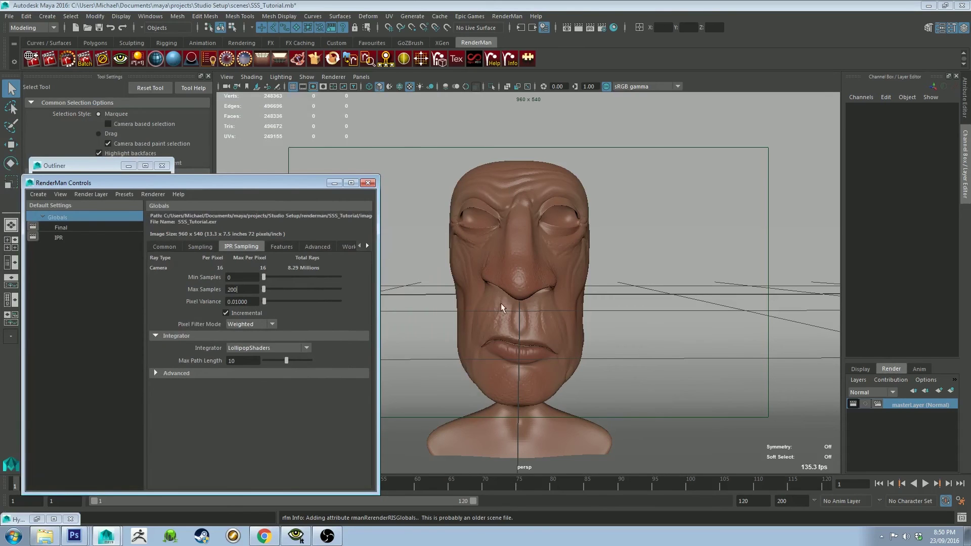
pyautogui.moveTo(290, 185); pyautogui.dragTo(365, 114)
pyautogui.press('Return')
pyautogui.click(408, 112)
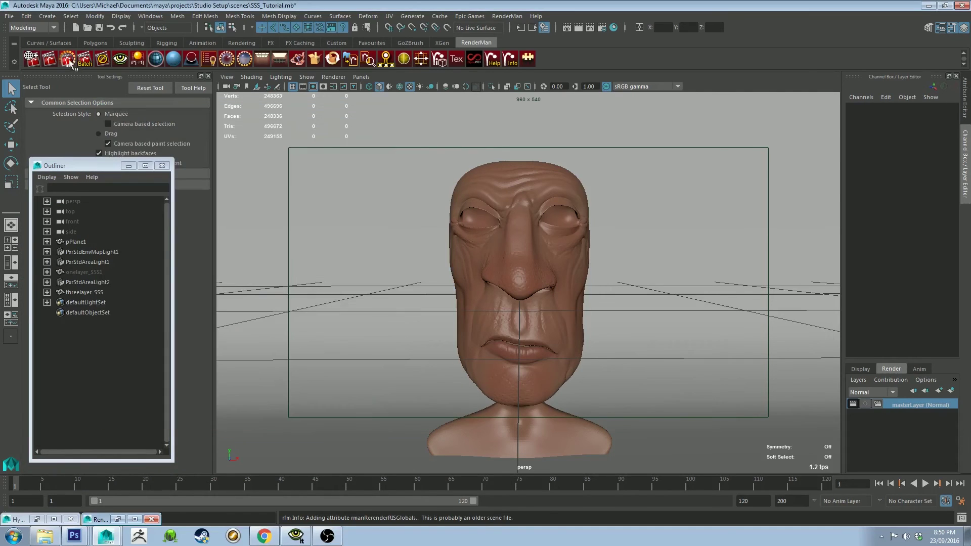
# Run an IPR re-render of the head and display only the Luminance channel of its image in the it viewer.
pyautogui.click(296, 536)
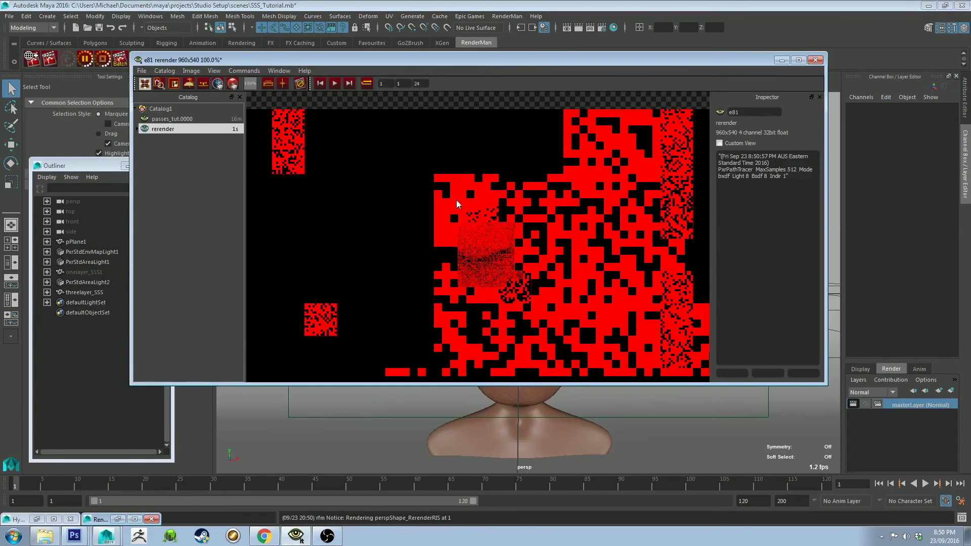
pyautogui.scroll(-1, 456, 204)
pyautogui.moveTo(454, 202); pyautogui.dragTo(465, 204, button='middle')
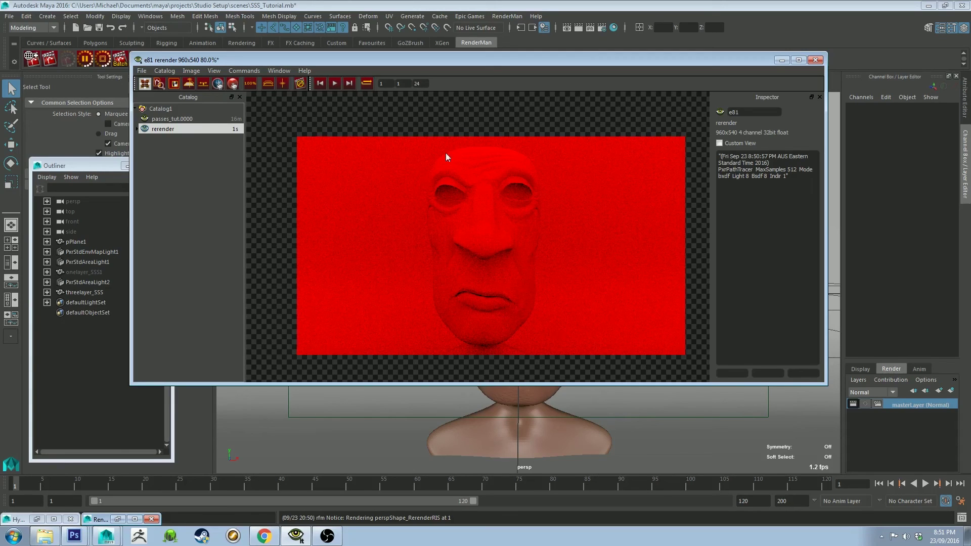
pyautogui.click(195, 73)
pyautogui.moveTo(239, 172)
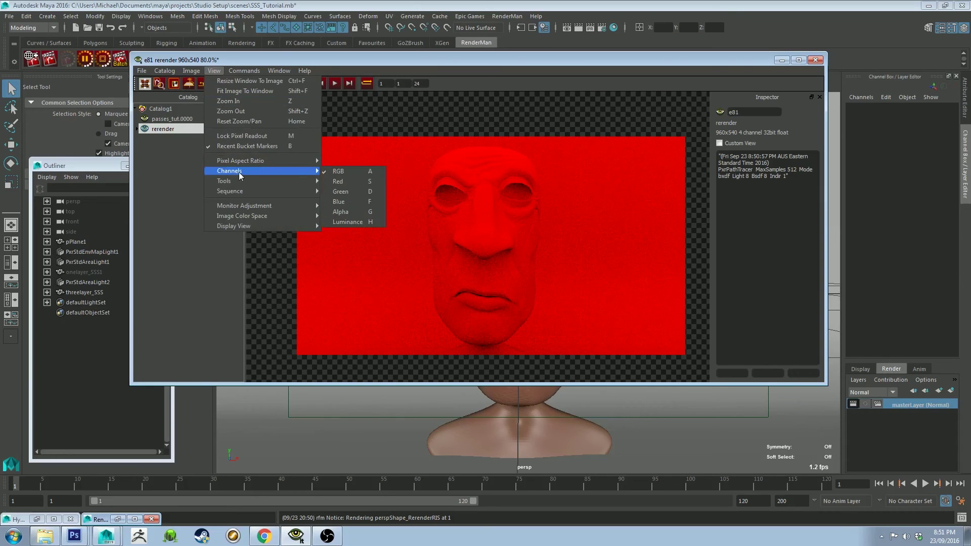
pyautogui.click(349, 221)
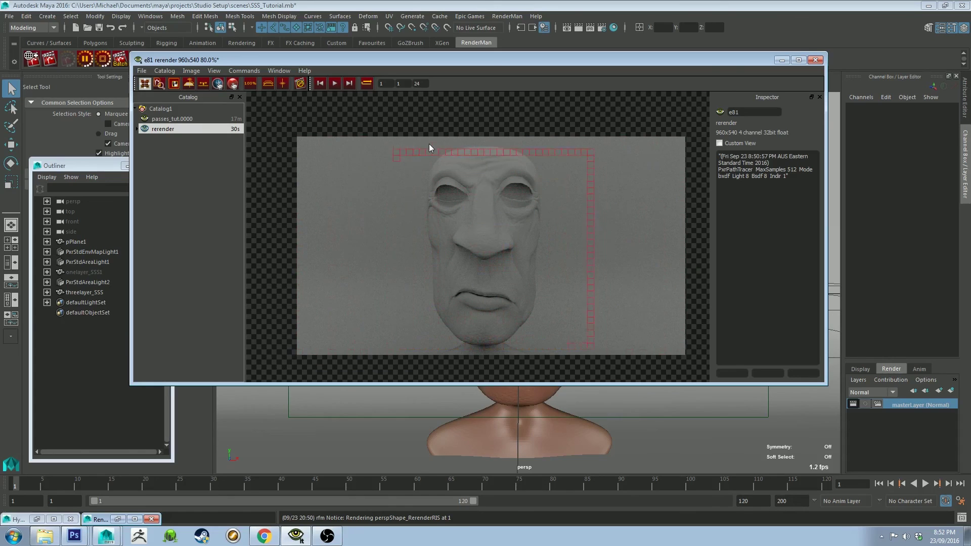
# Examine the luminance render of the head up close around the eyes, nose and mouth, and as a whole.
pyautogui.scroll(2, 462, 217)
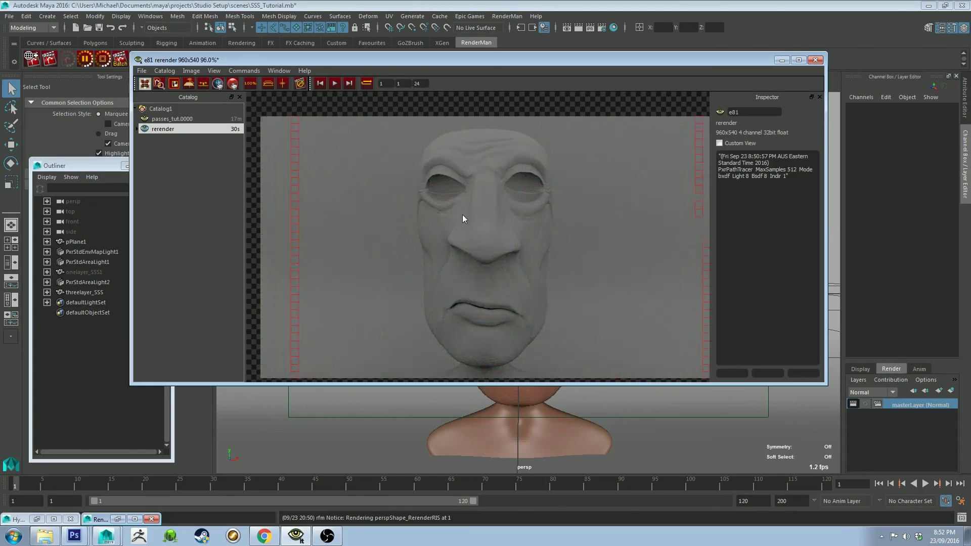
pyautogui.scroll(2, 488, 238)
pyautogui.scroll(1, 487, 238)
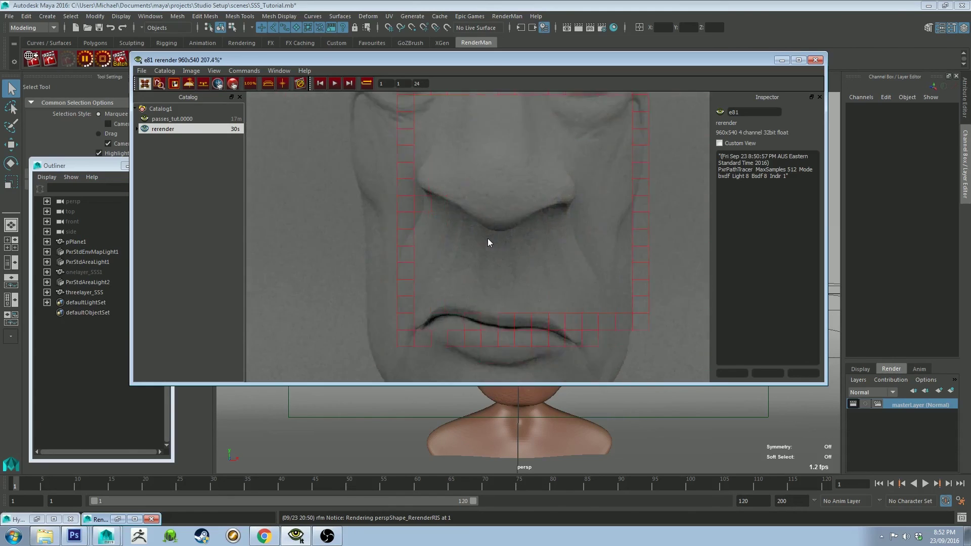
pyautogui.moveTo(497, 213); pyautogui.dragTo(489, 284, button='middle')
pyautogui.scroll(-2, 506, 244)
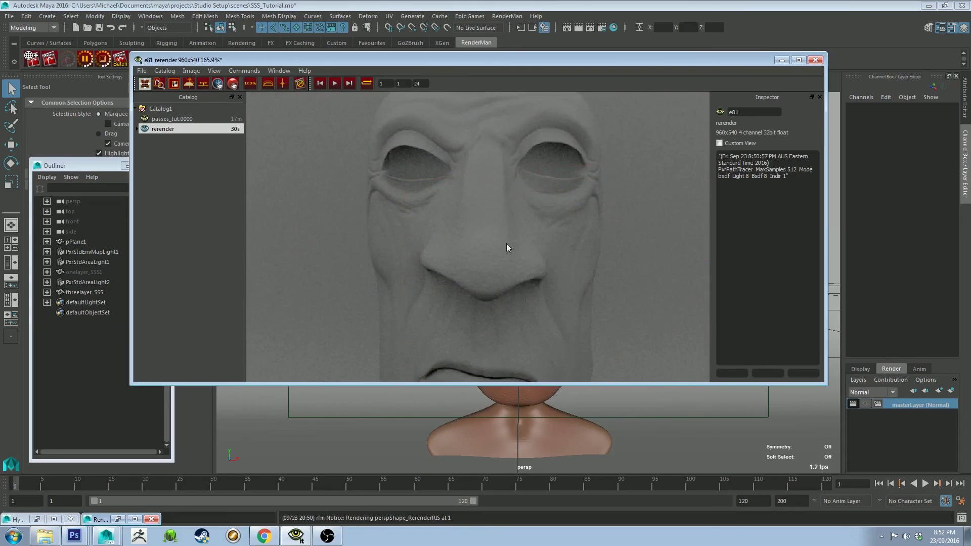
pyautogui.scroll(-1, 498, 273)
pyautogui.moveTo(499, 274); pyautogui.dragTo(496, 231, button='middle')
pyautogui.scroll(-1, 502, 223)
pyautogui.scroll(-1, 502, 223)
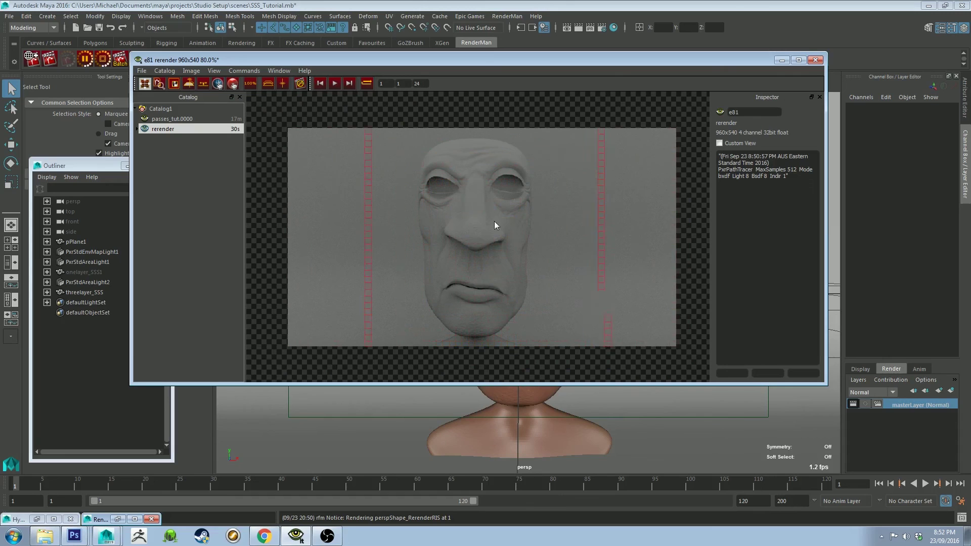
pyautogui.scroll(1, 482, 214)
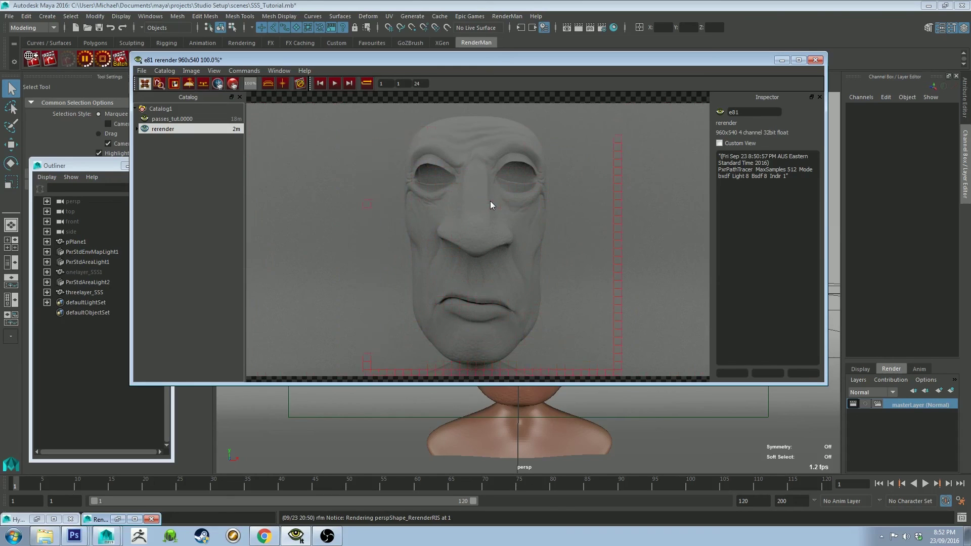
pyautogui.scroll(-1, 490, 201)
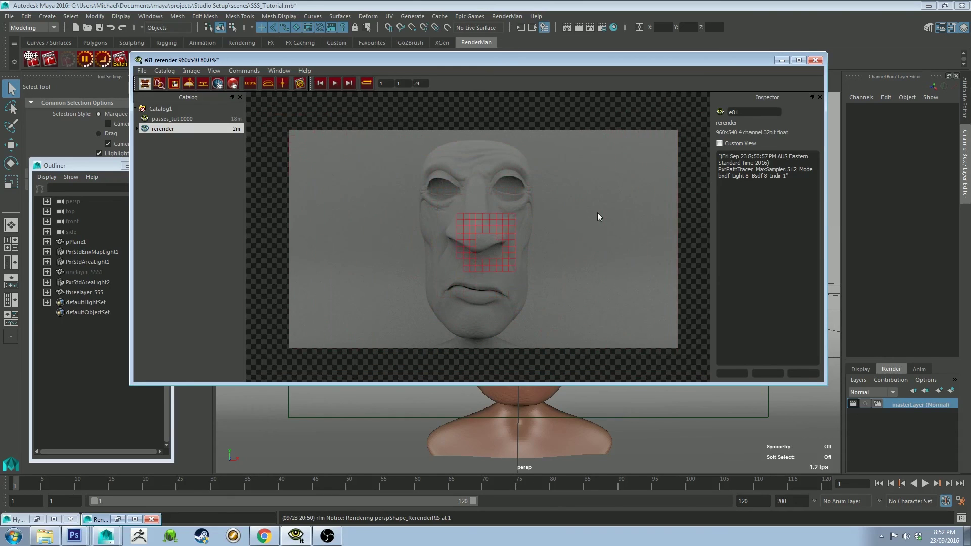